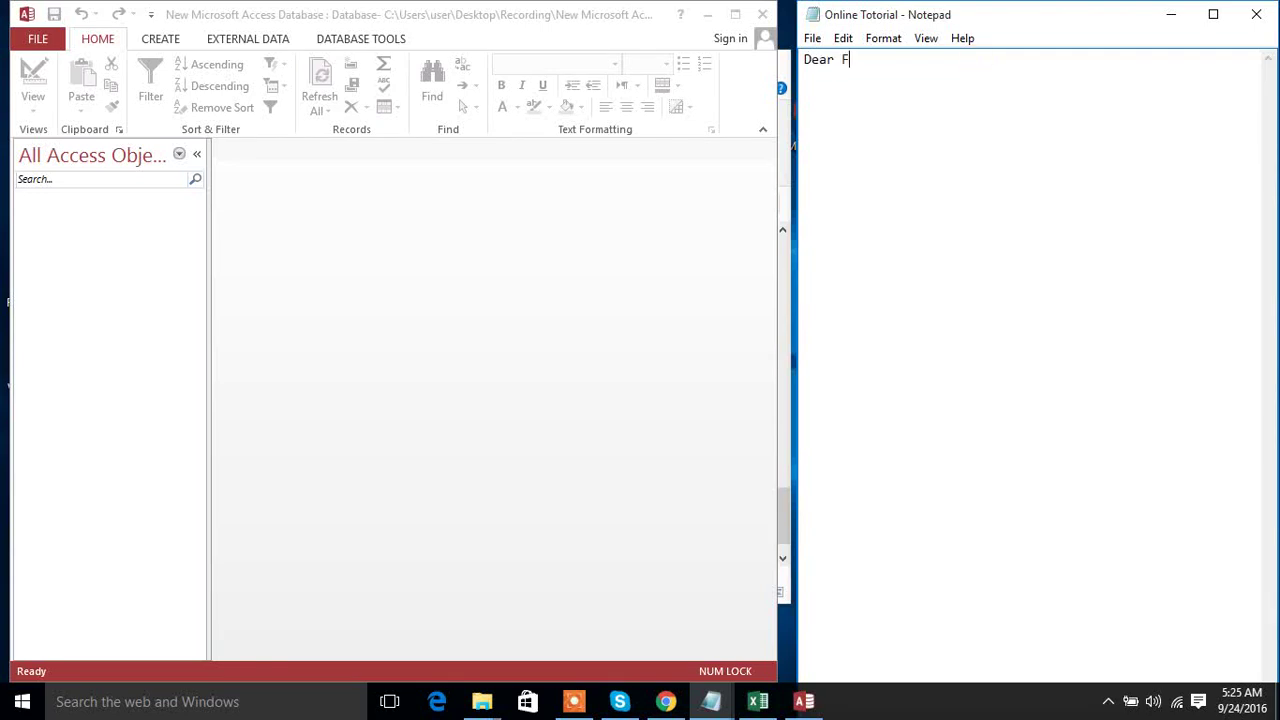
# Step: Write the Notepad intro greeting and welcome line, then begin a 'Microsoft Access' line
pyautogui.write('ends  Wel')
pyautogui.write('come by  on')
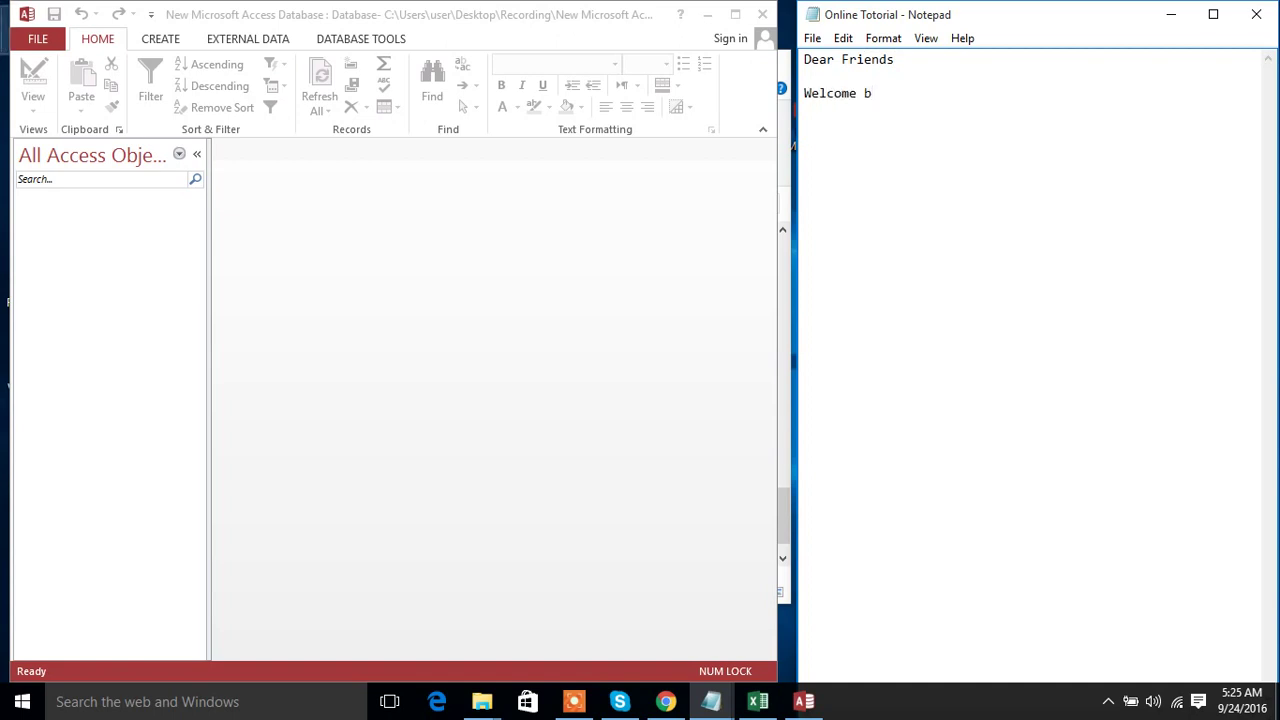
pyautogui.write('line tutorial in')
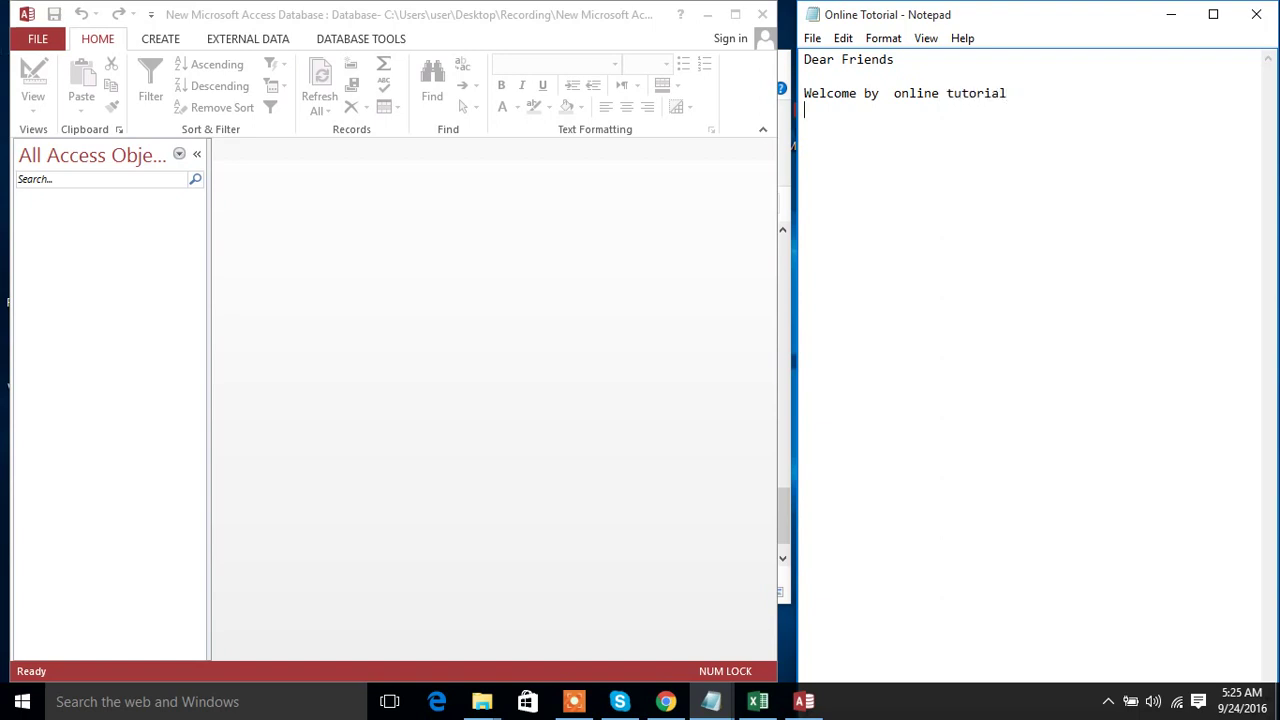
pyautogui.write(' this video i will show you')
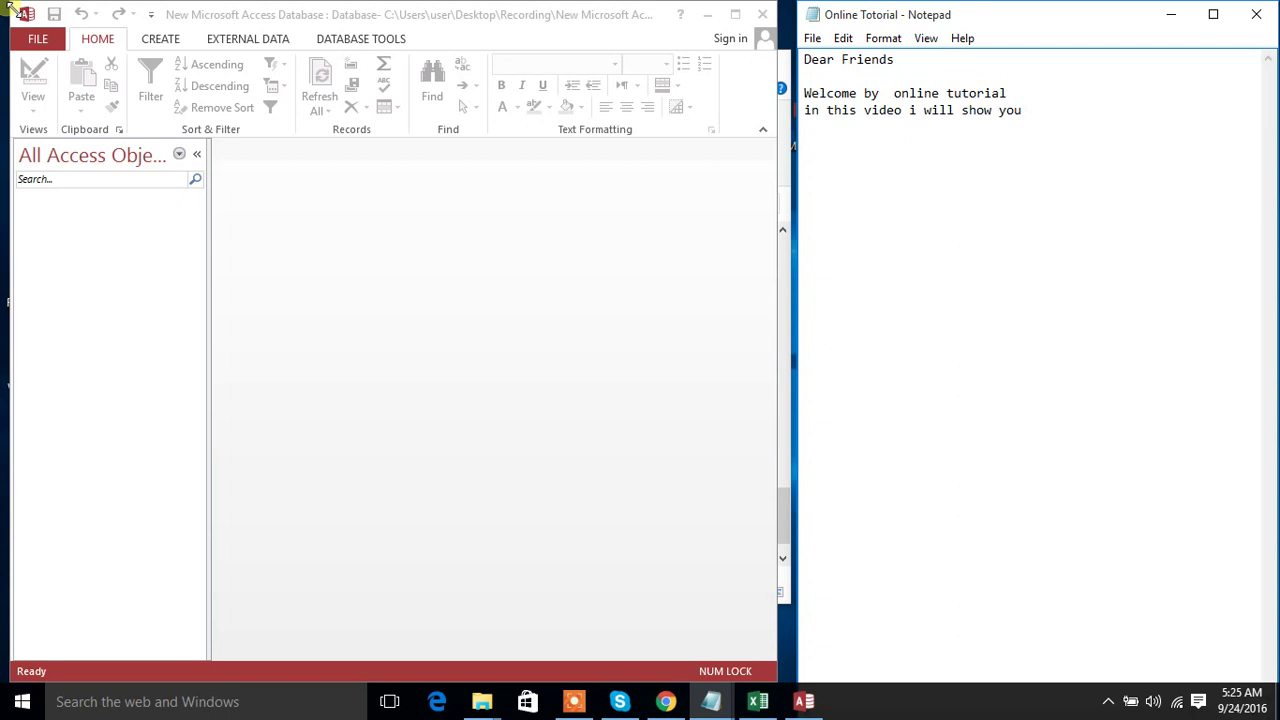
pyautogui.press('Return')
pyautogui.write('rosoft Ac')
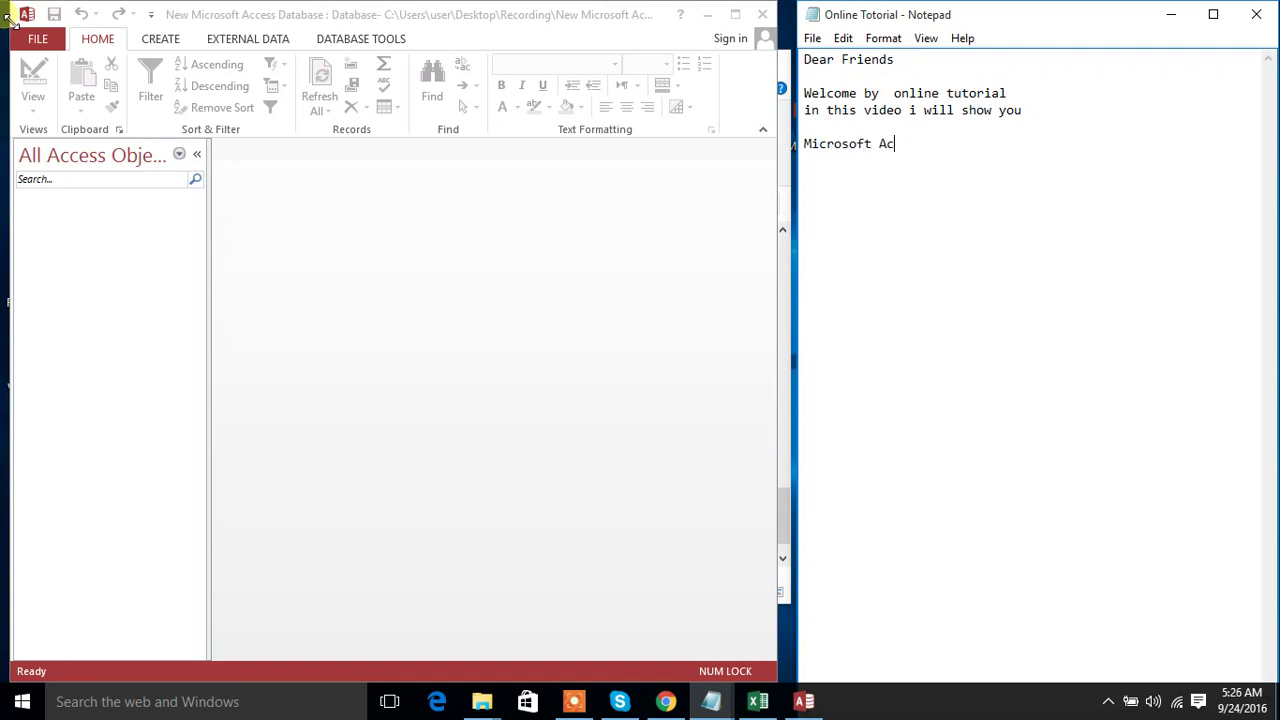
pyautogui.write('cess')
# Step: Add '2013' and 'how to import one excel table to access' to the note, returning Access to its database window
pyautogui.click(37, 38)
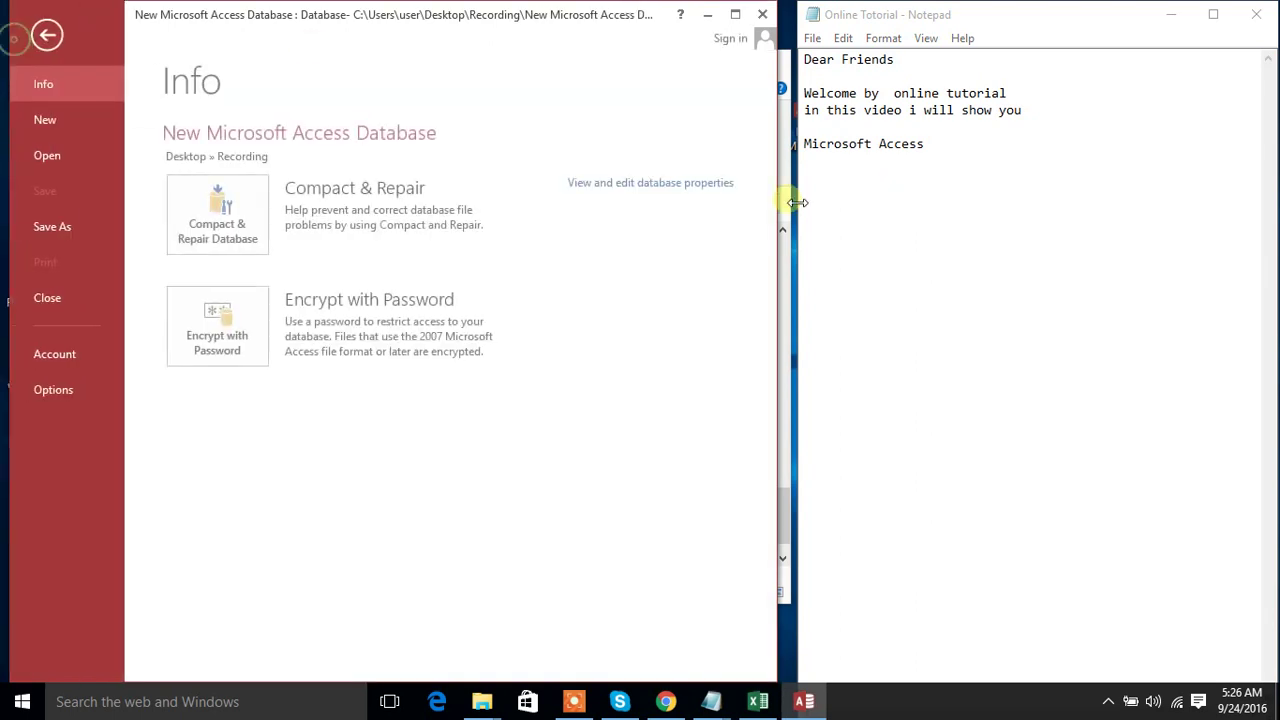
pyautogui.click(965, 141)
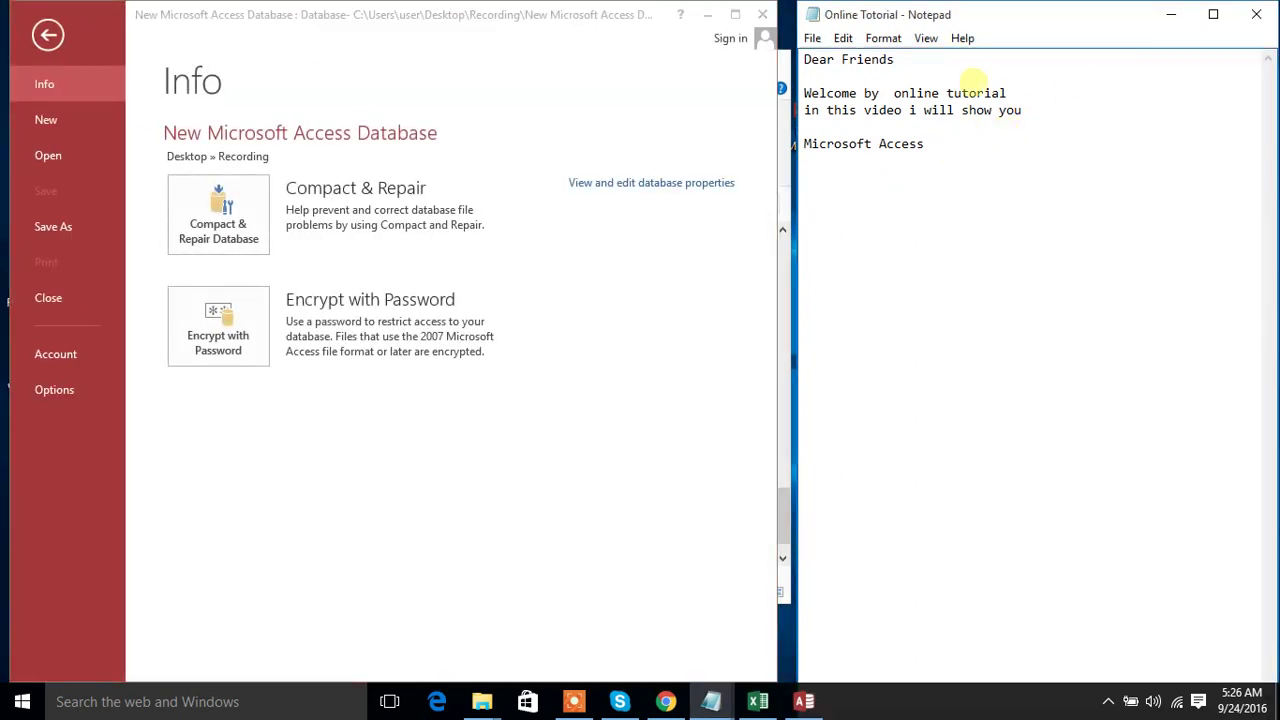
pyautogui.write('2013')
pyautogui.press('Return')
pyautogui.write('how to import')
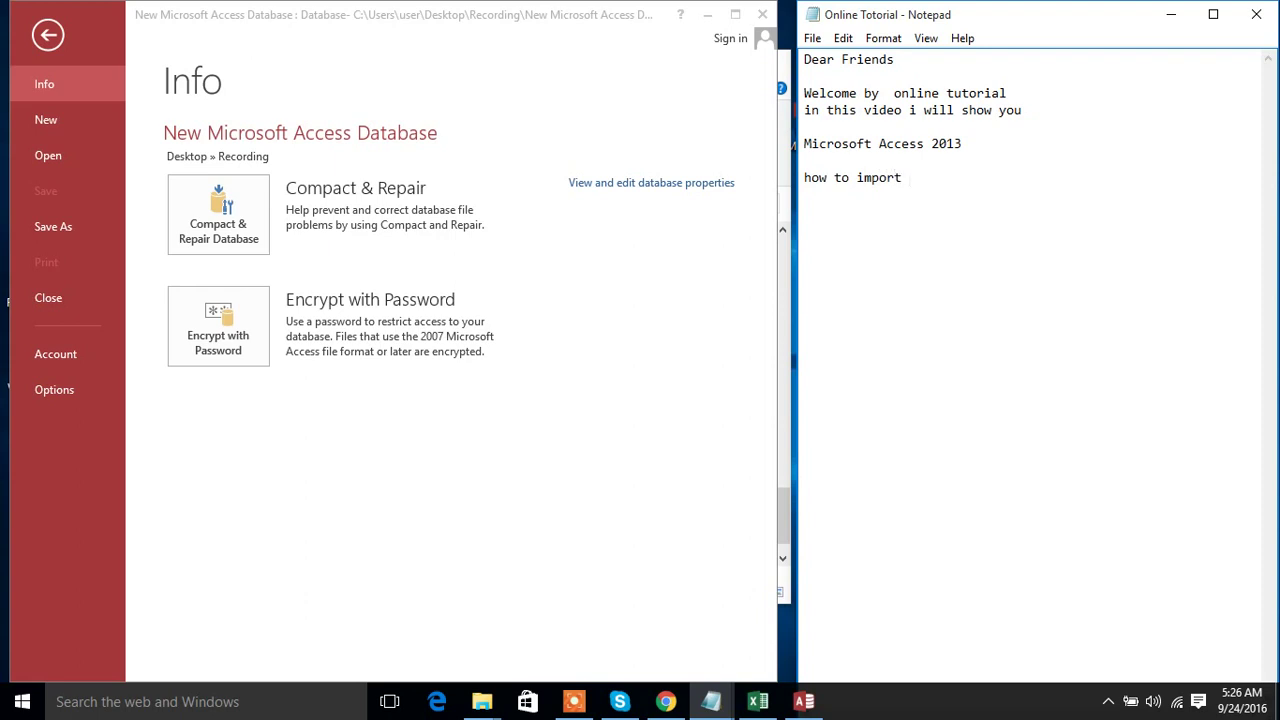
pyautogui.write('one excel tab')
pyautogui.write('le to')
pyautogui.write('ccess')
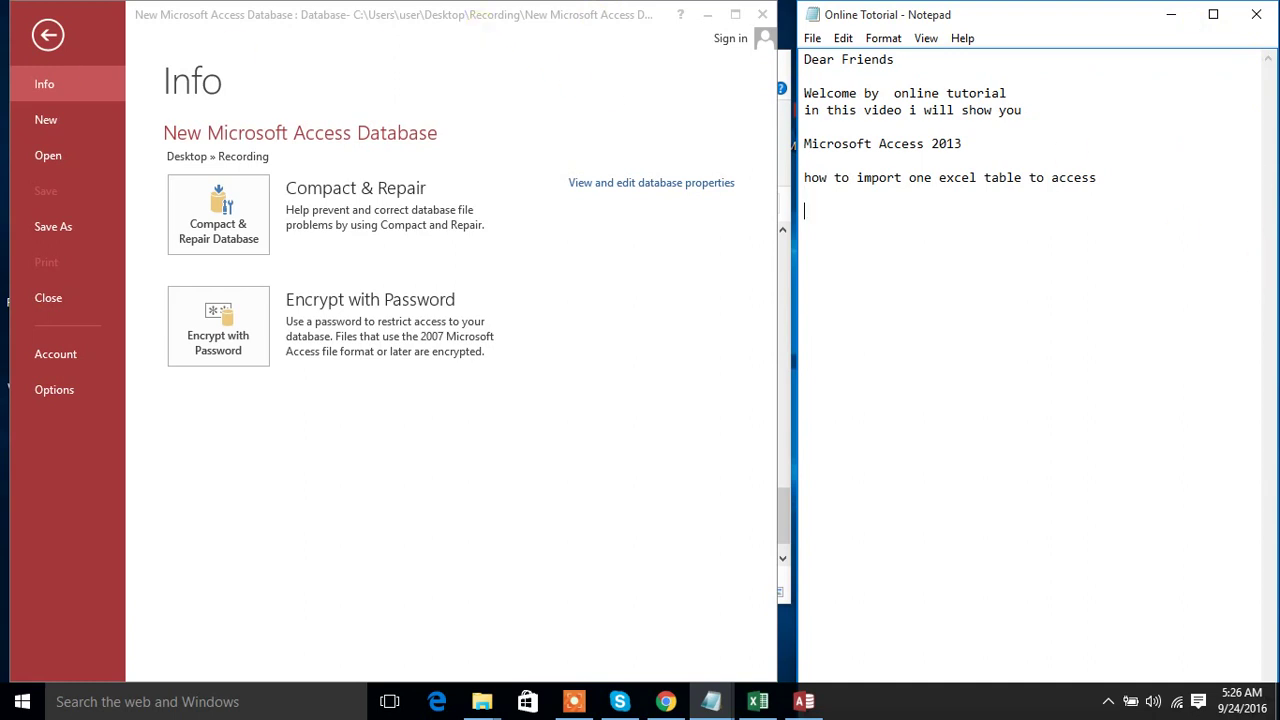
pyautogui.click(47, 34)
# Step: Start an External Data Excel import with Desktop\Table.xlsx as the source file
pyautogui.click(47, 34)
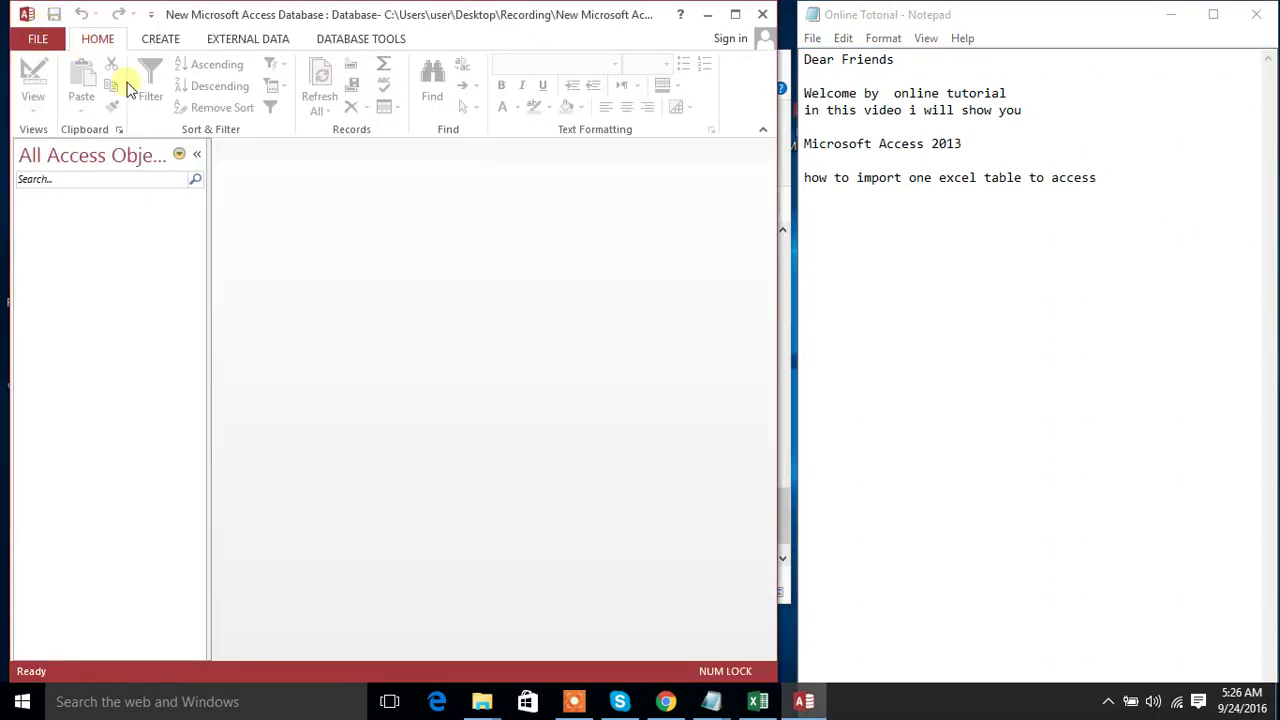
pyautogui.click(230, 38)
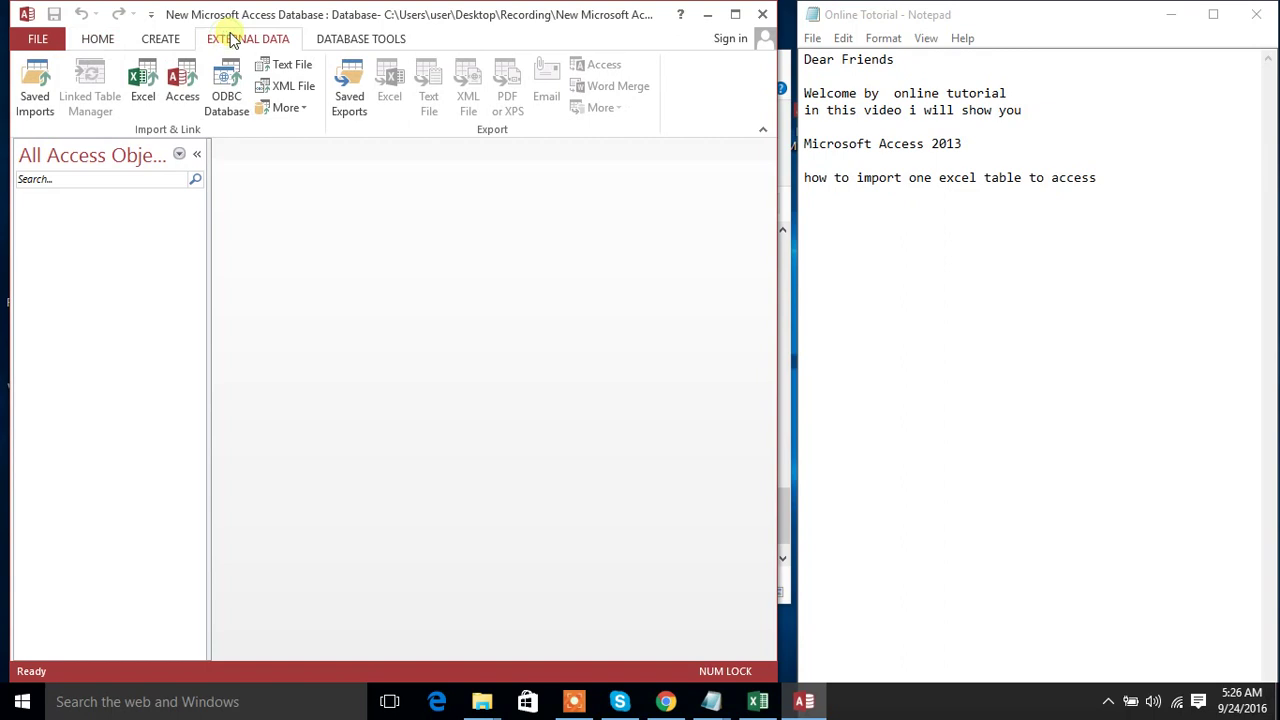
pyautogui.click(143, 80)
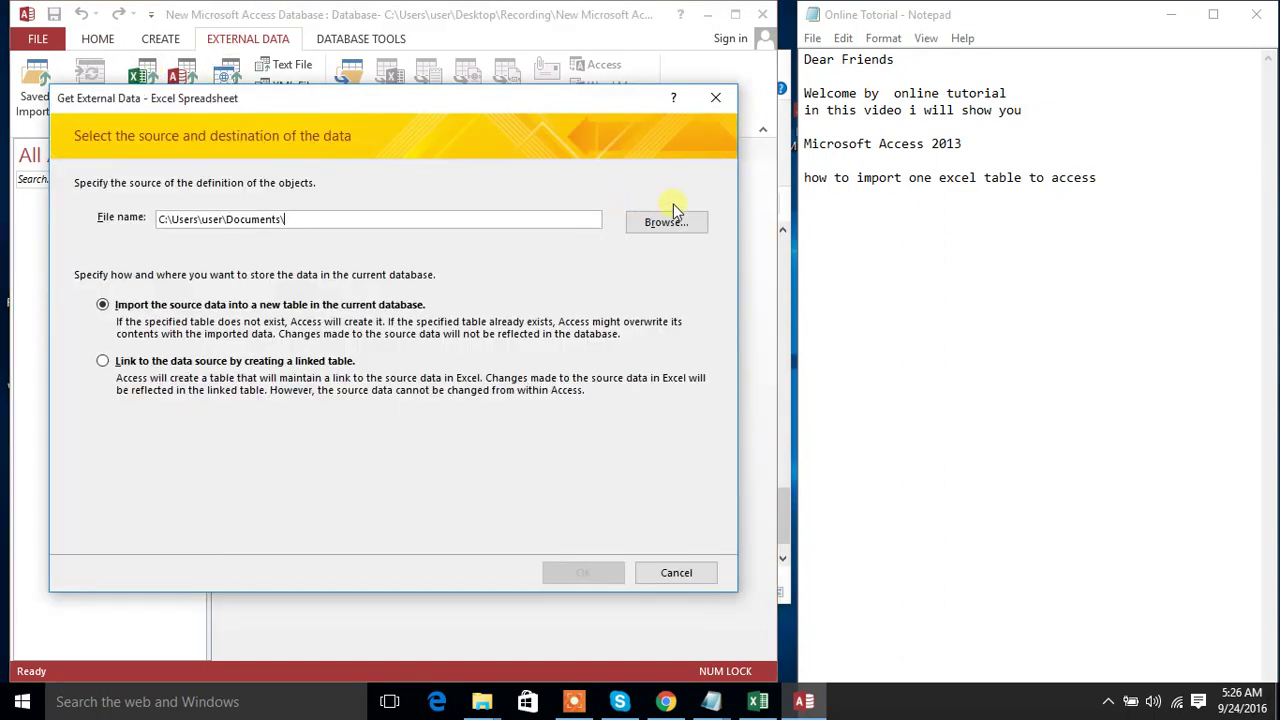
pyautogui.click(672, 222)
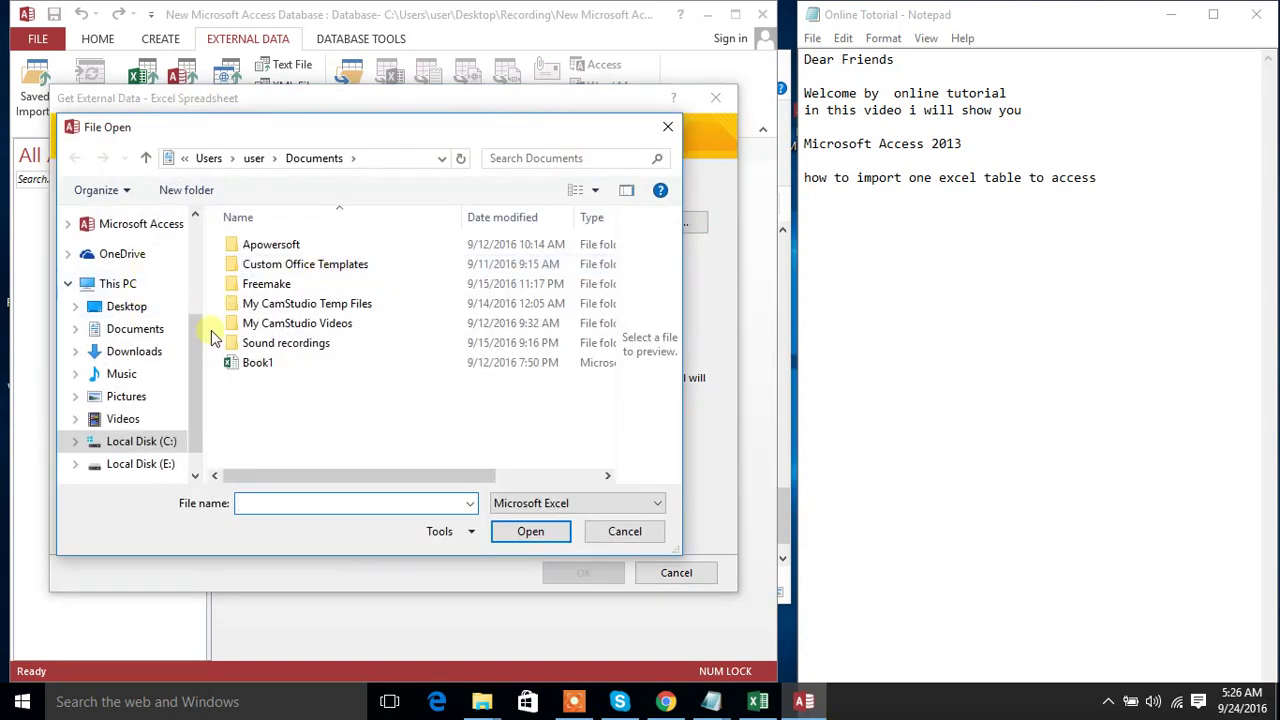
pyautogui.click(126, 306)
pyautogui.scroll(-3, 400, 350)
pyautogui.click(522, 305)
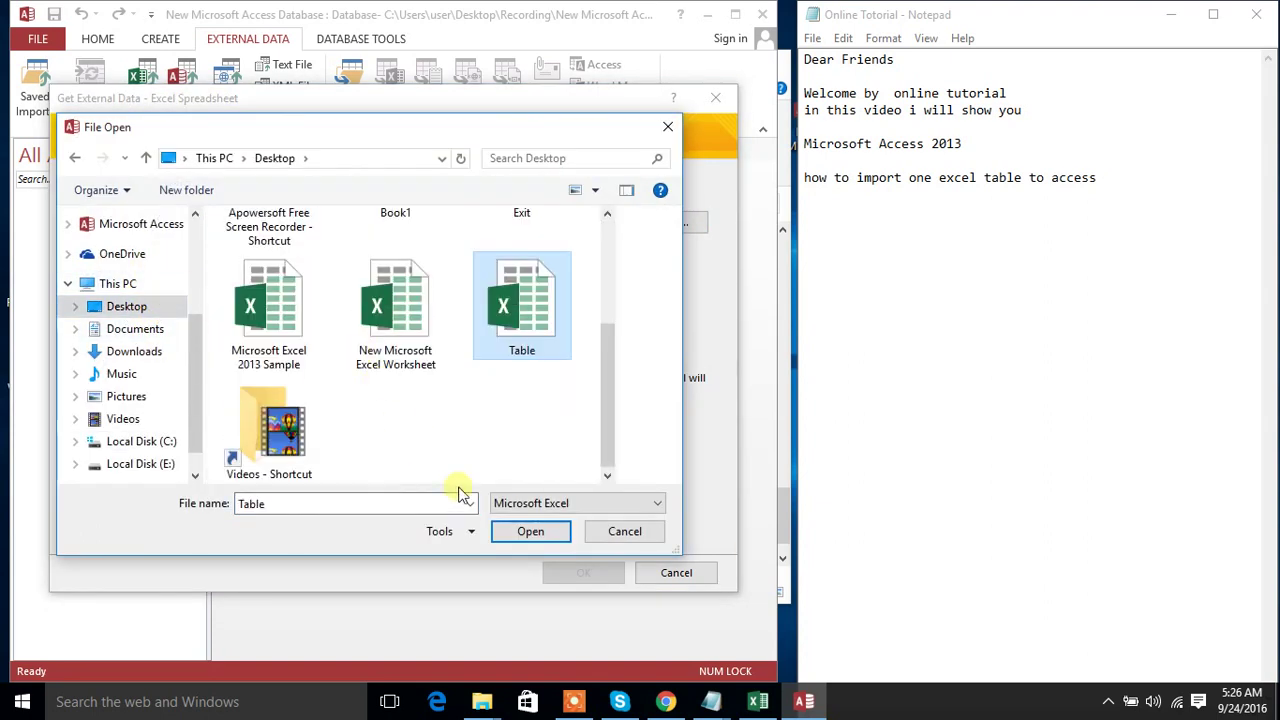
pyautogui.click(543, 531)
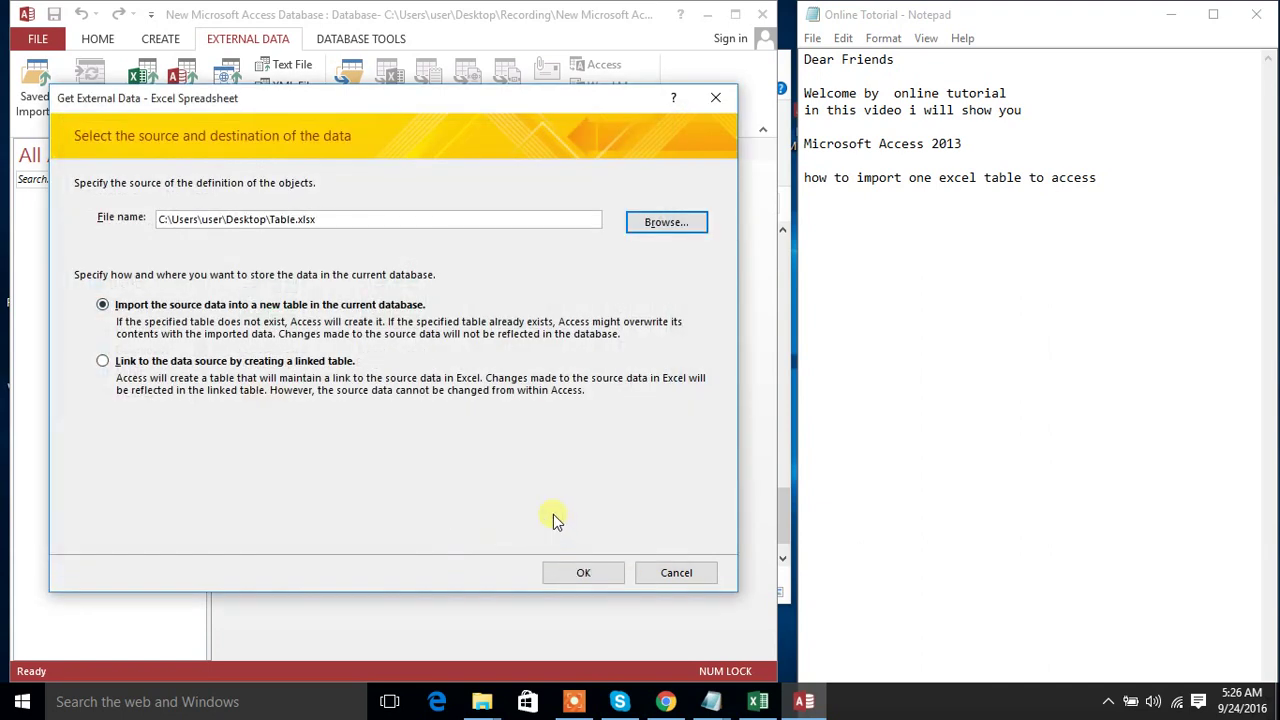
# Step: Import the spreadsheet into a new table named 'Table' with first-row headings and an added ID key
pyautogui.click(583, 572)
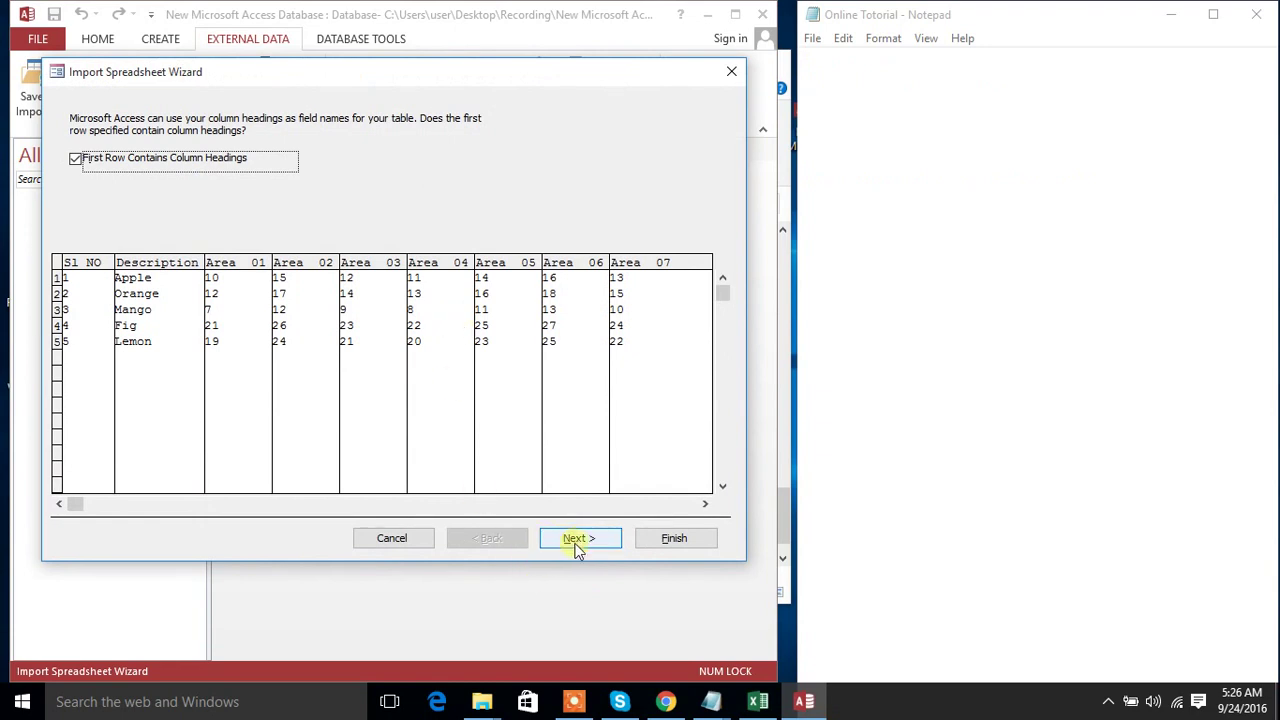
pyautogui.click(578, 540)
pyautogui.click(594, 541)
pyautogui.click(598, 540)
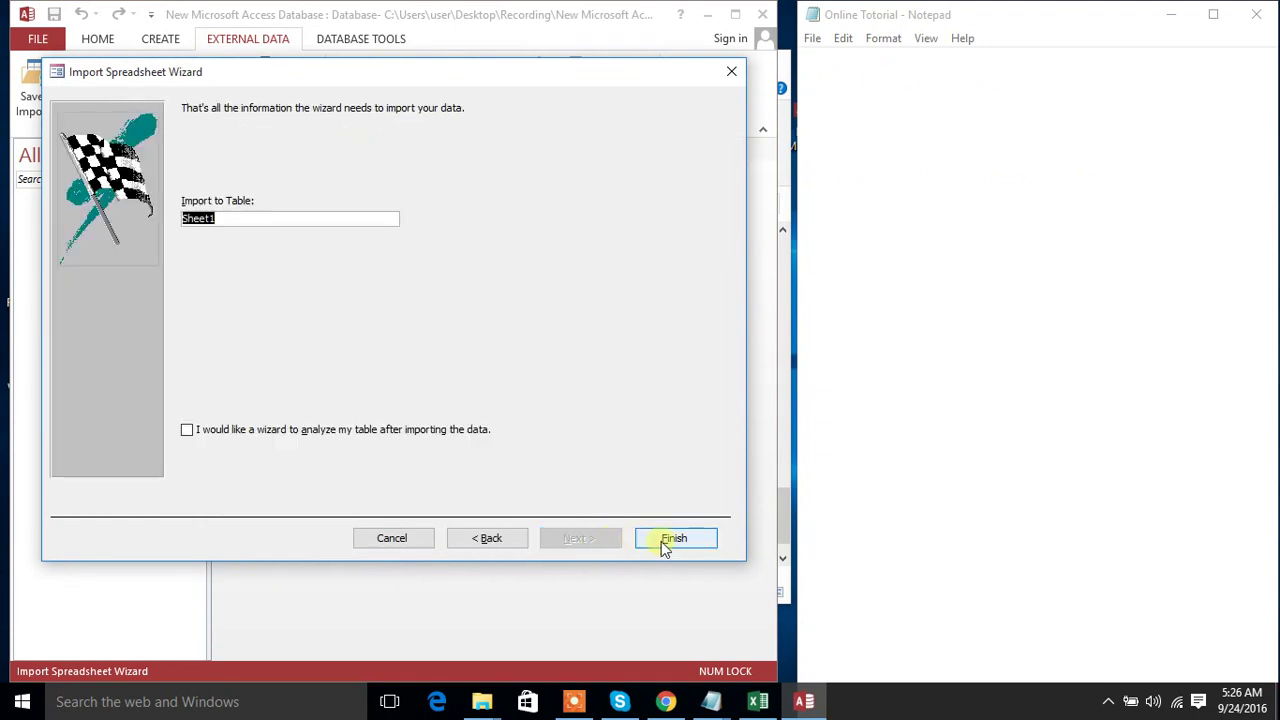
pyautogui.write('t')
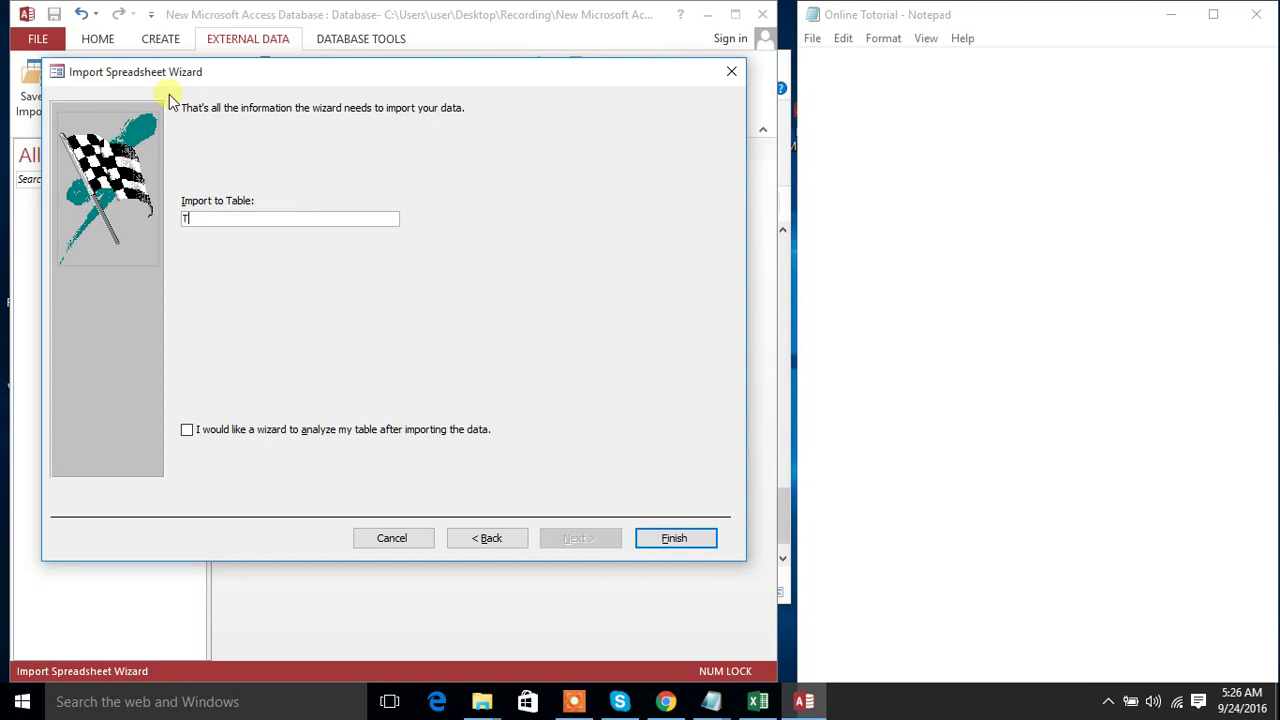
pyautogui.write('able')
pyautogui.click(687, 530)
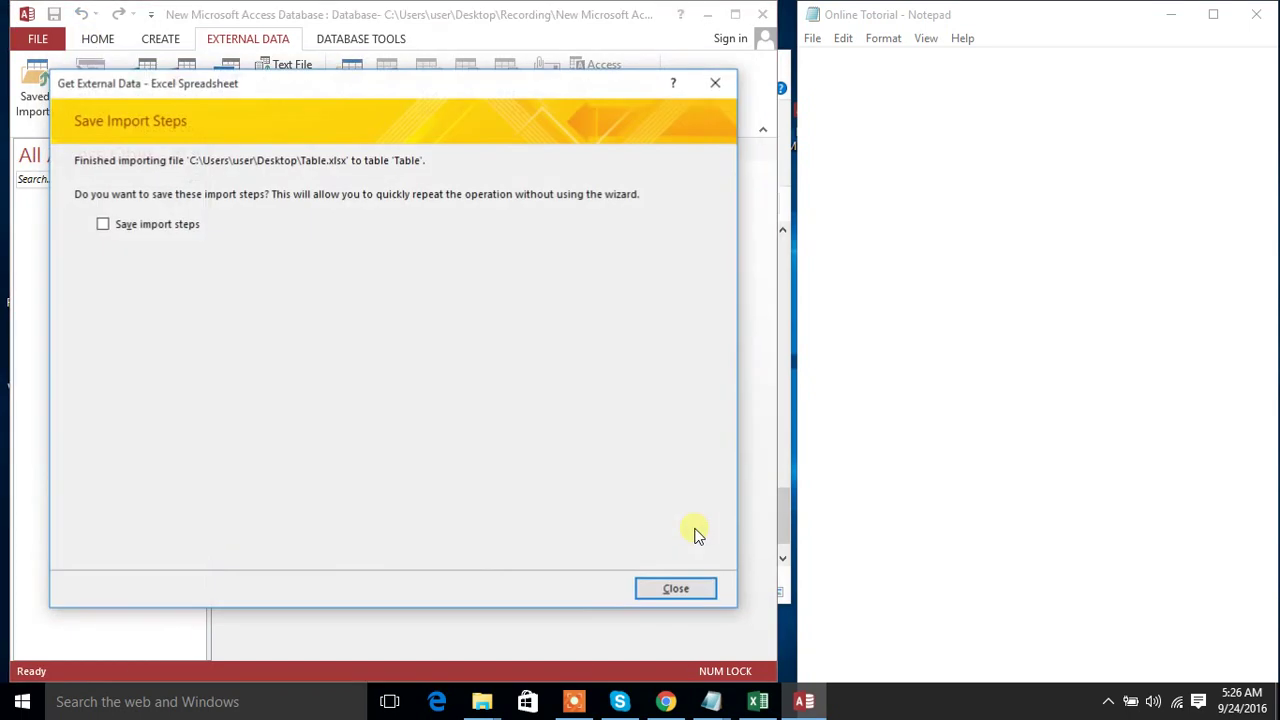
pyautogui.click(682, 593)
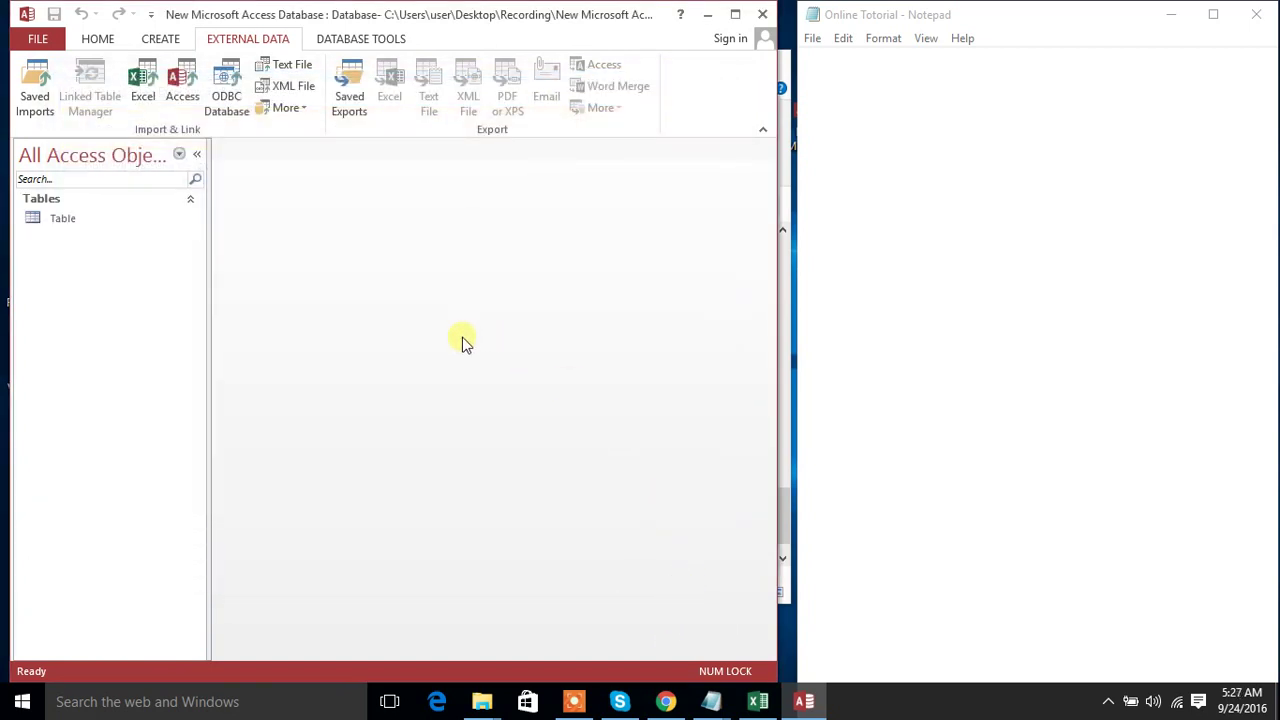
# Step: Open Table in Datasheet View and add 'now one excel table imported' to the note
pyautogui.click(63, 219)
pyautogui.doubleClick(67, 222)
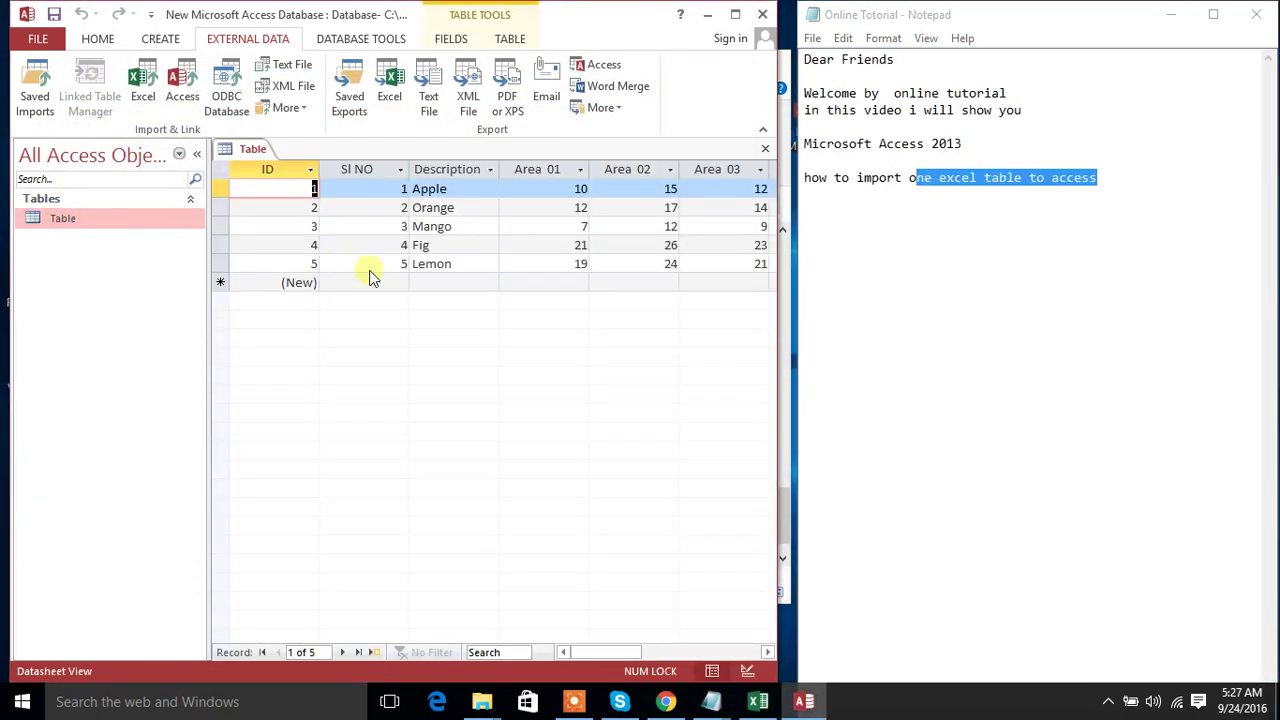
pyautogui.click(915, 245)
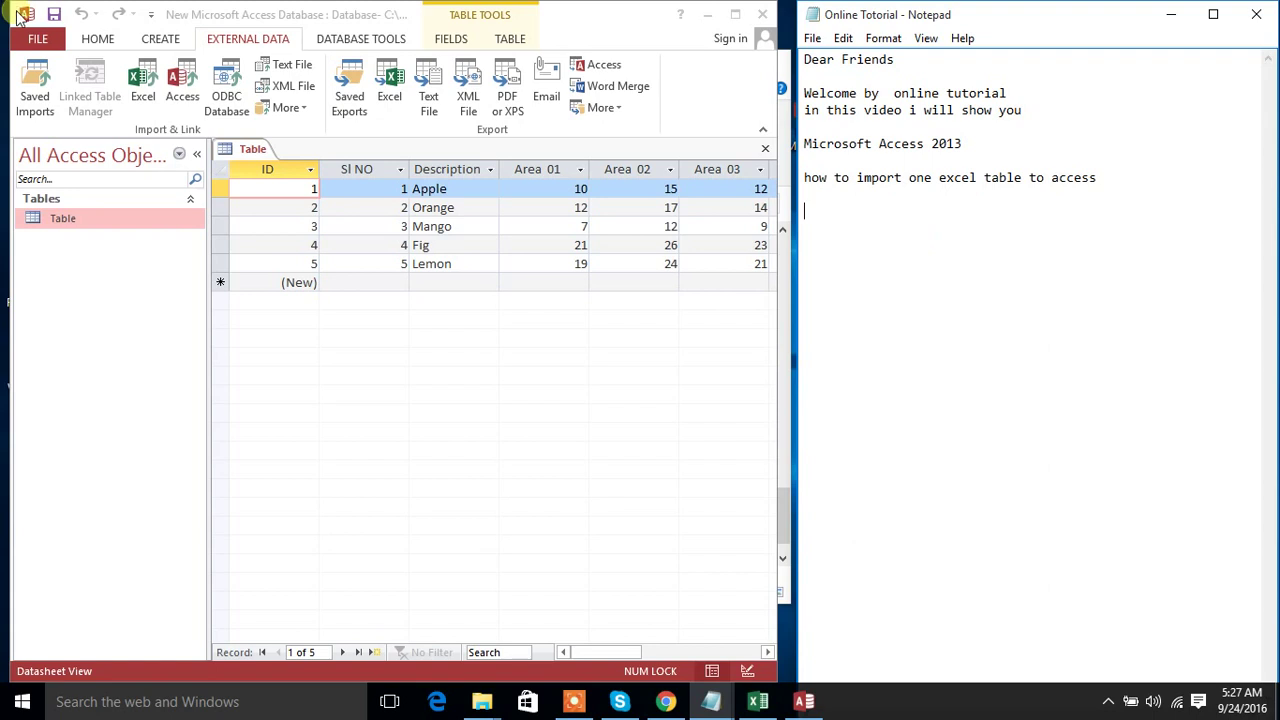
pyautogui.write('n')
pyautogui.write('one ')
pyautogui.write('cel')
pyautogui.write('ble e')
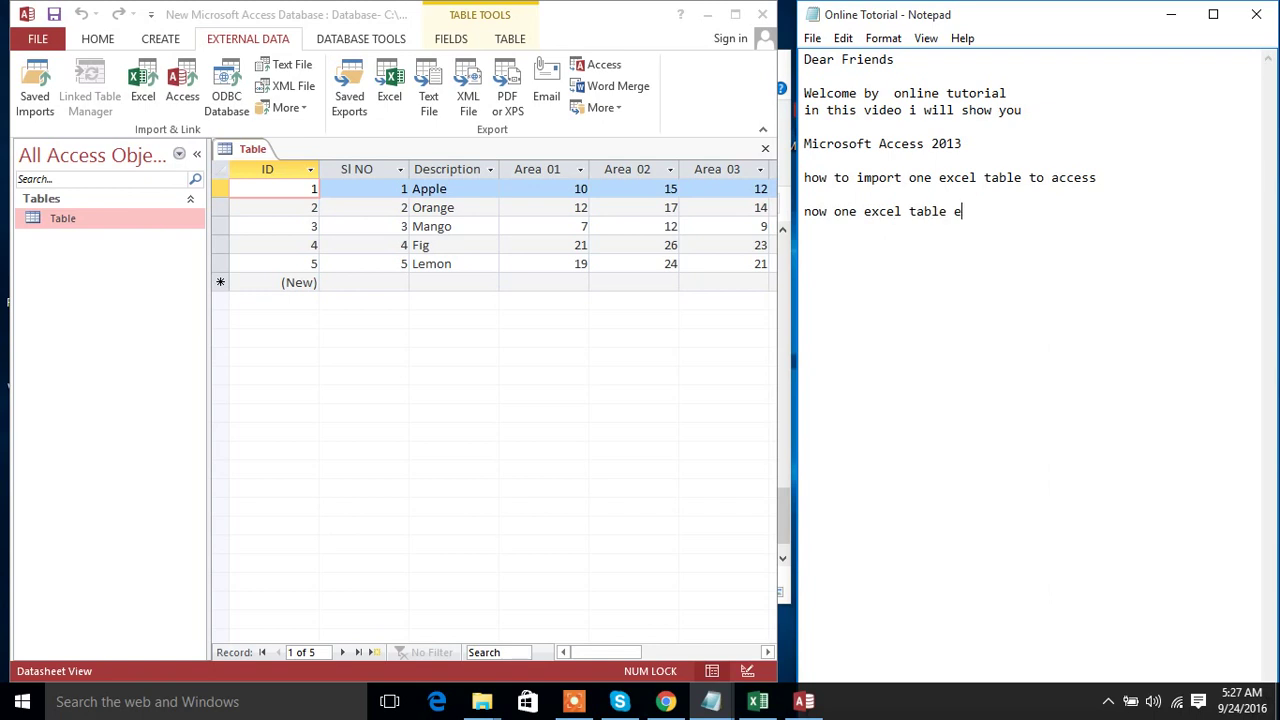
pyautogui.write('imported')
# Step: Minimise Access and the folder window, then open the Table workbook from the desktop
pyautogui.click(706, 14)
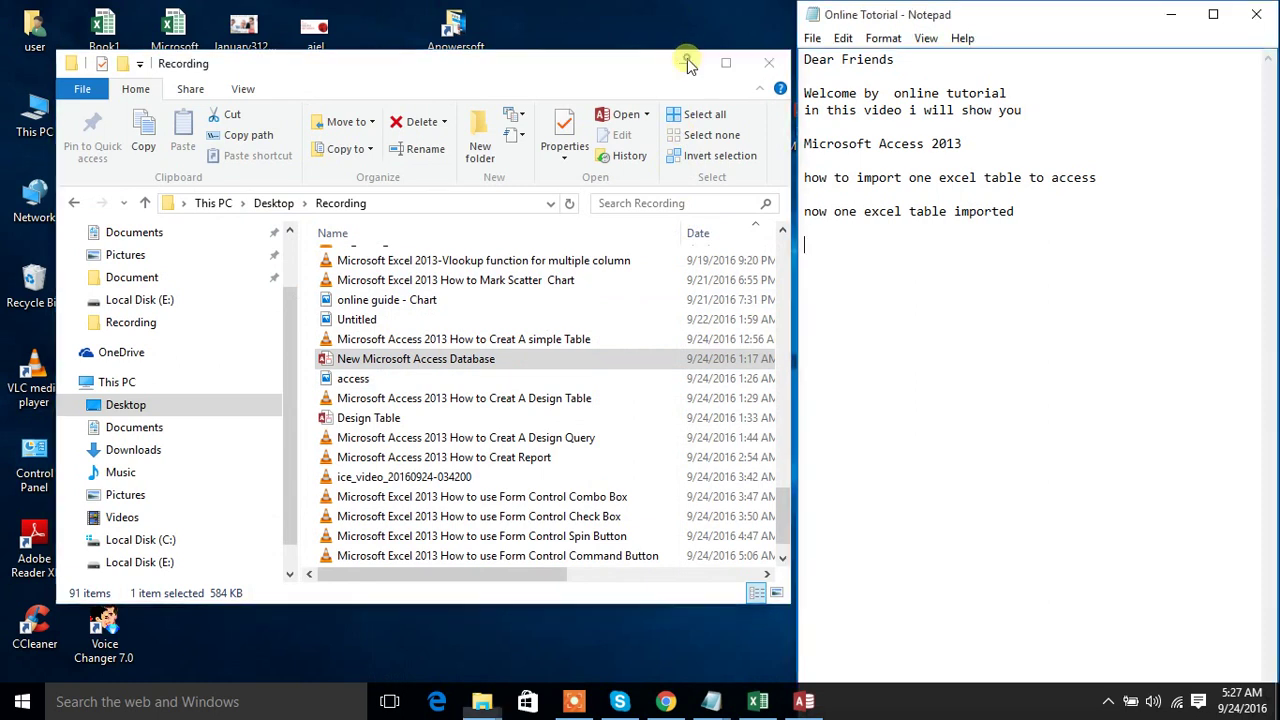
pyautogui.click(683, 63)
pyautogui.click(447, 370)
pyautogui.doubleClick(447, 370)
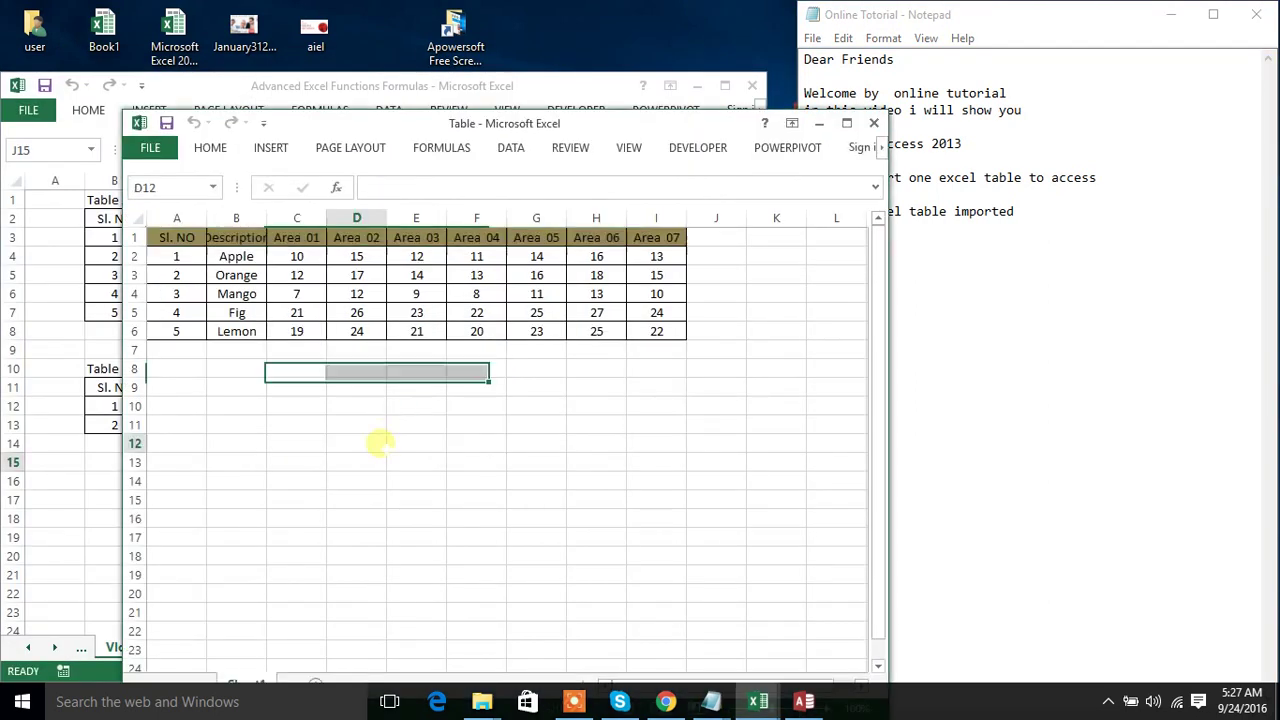
pyautogui.moveTo(571, 127); pyautogui.dragTo(458, 111)
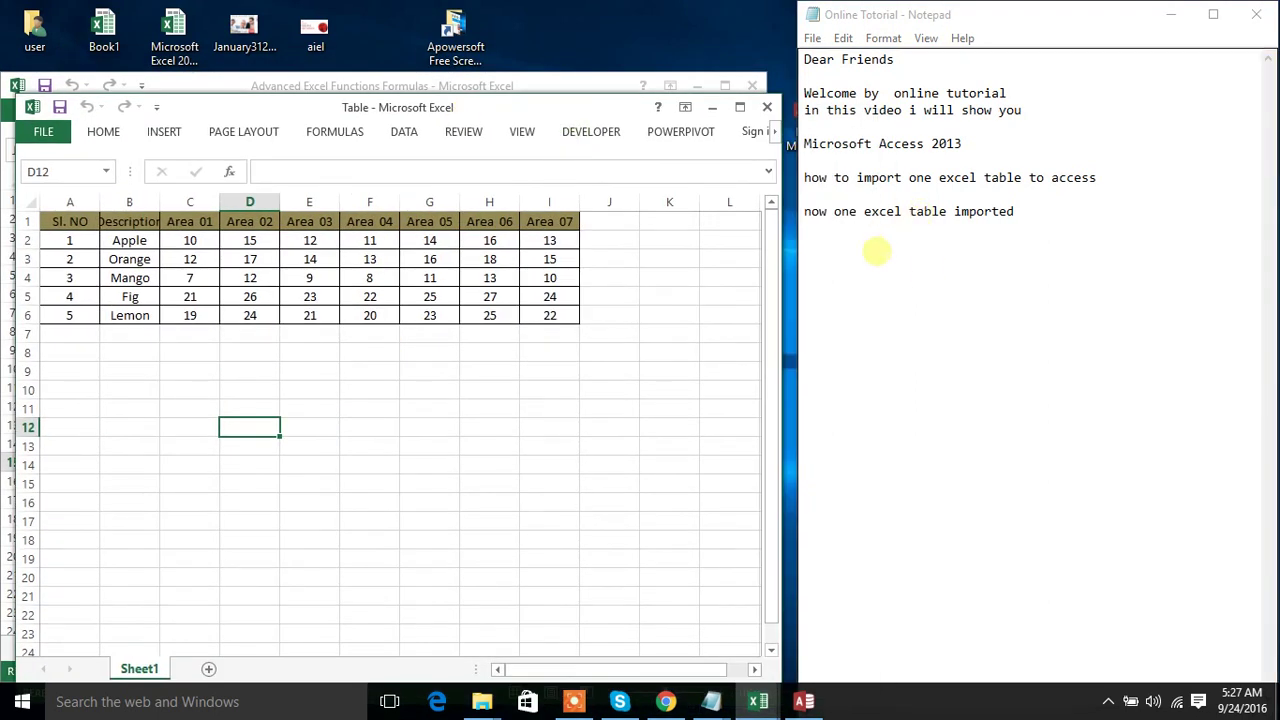
pyautogui.click(877, 252)
pyautogui.write('this table we impor')
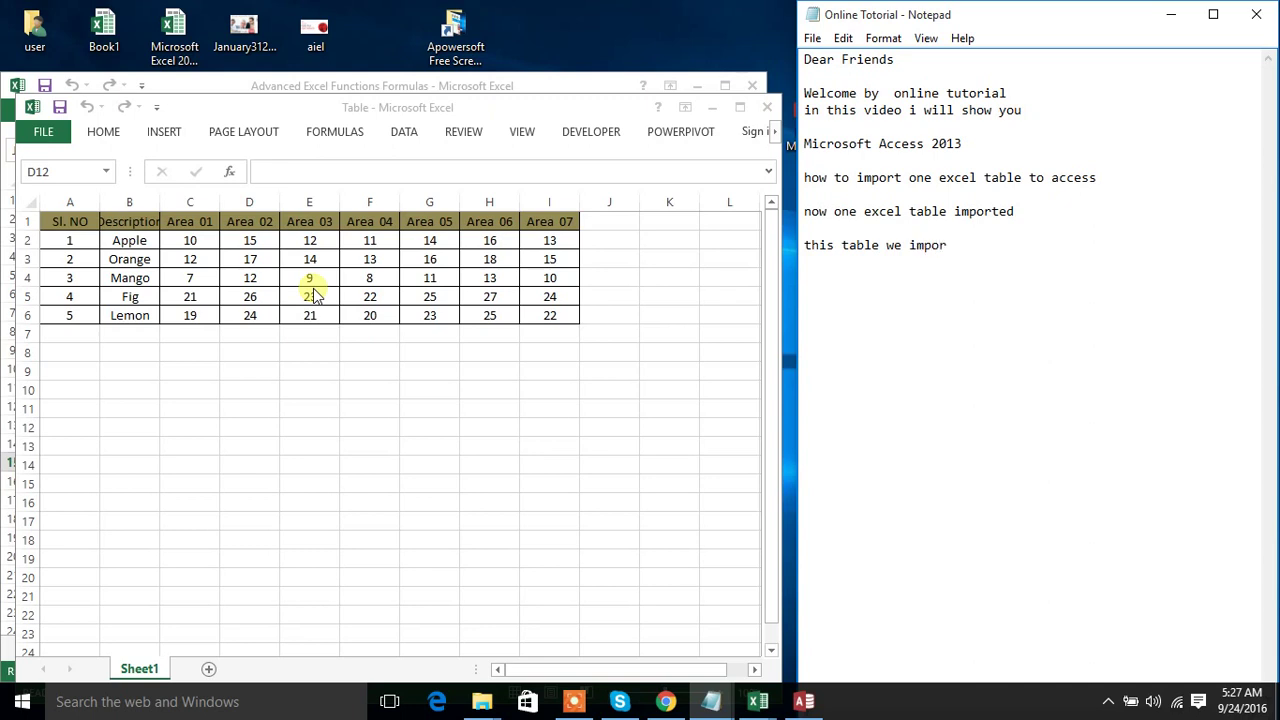
pyautogui.press('BackSpace')
pyautogui.press('BackSpace')
pyautogui.press('BackSpace')
pyautogui.write('we i')
pyautogui.write('mport from the ')
pyautogui.write('acces')
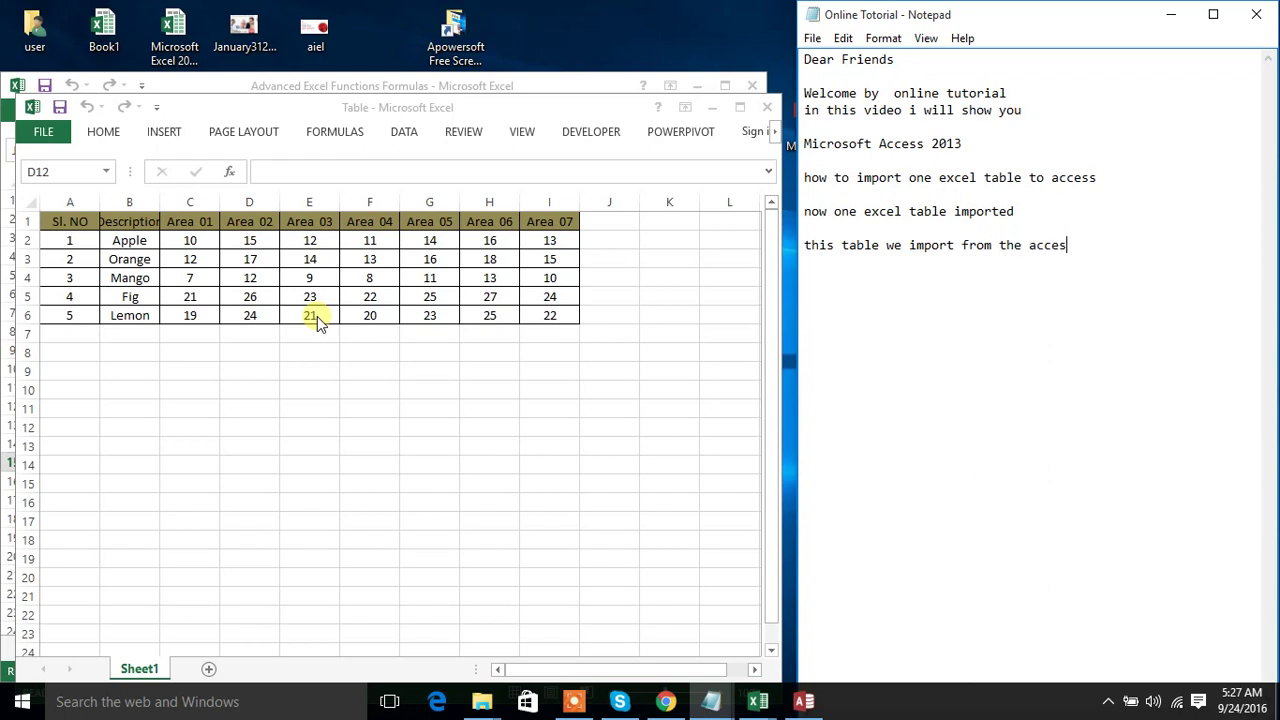
pyautogui.write('s table  once ')
pyautogui.write('again i ')
pyautogui.write('will show ')
pyautogui.write('you')
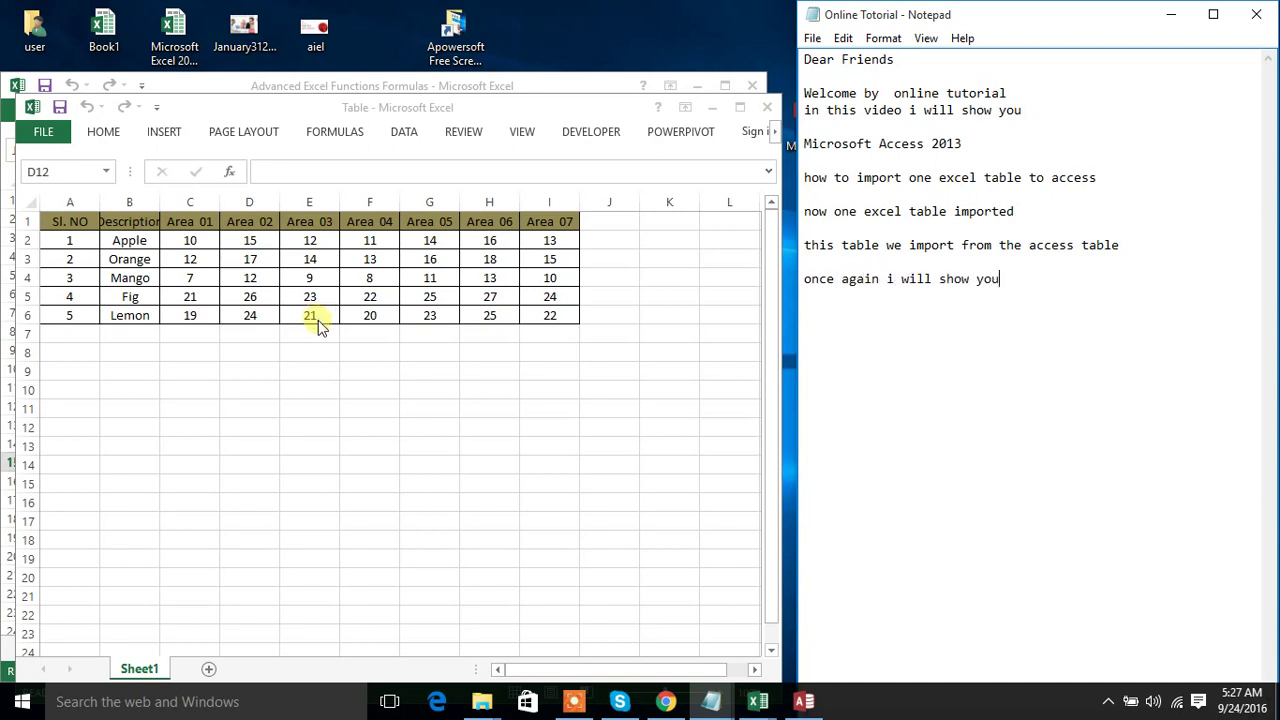
pyautogui.write(' how to imp')
pyautogui.write('ort excel table')
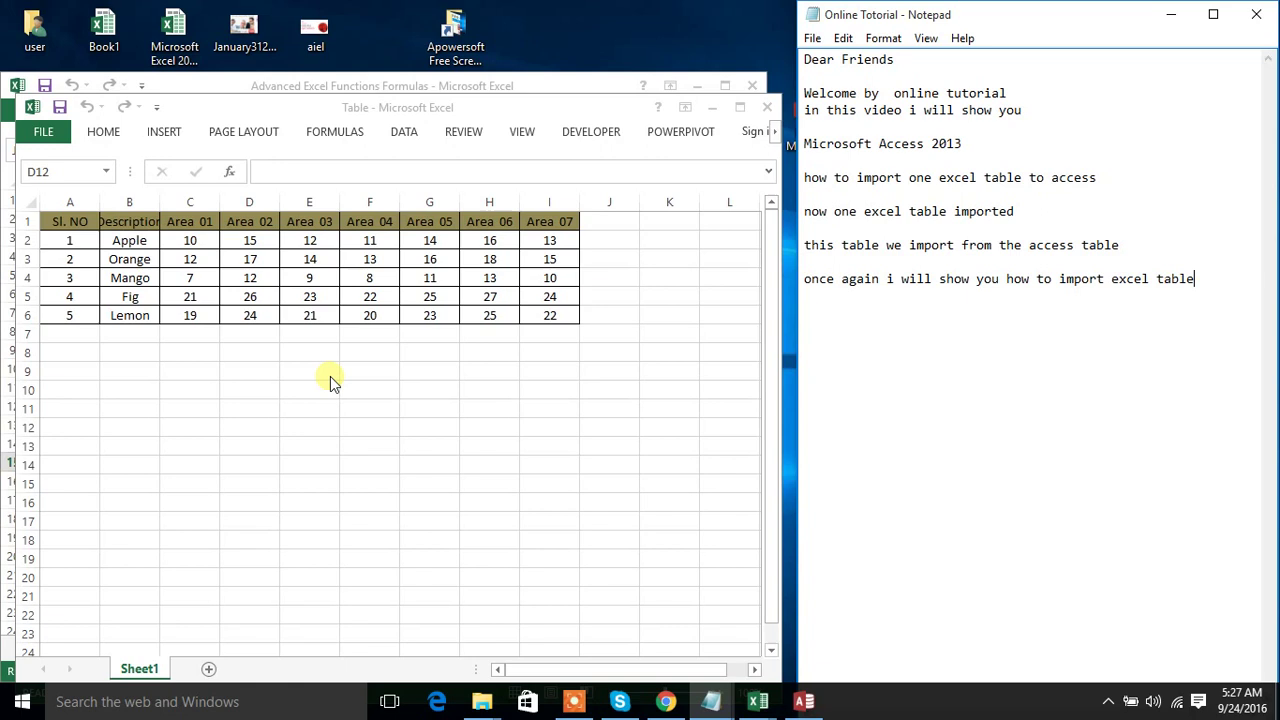
# Step: Close the Table workbook and close all open objects in Access
pyautogui.click(767, 107)
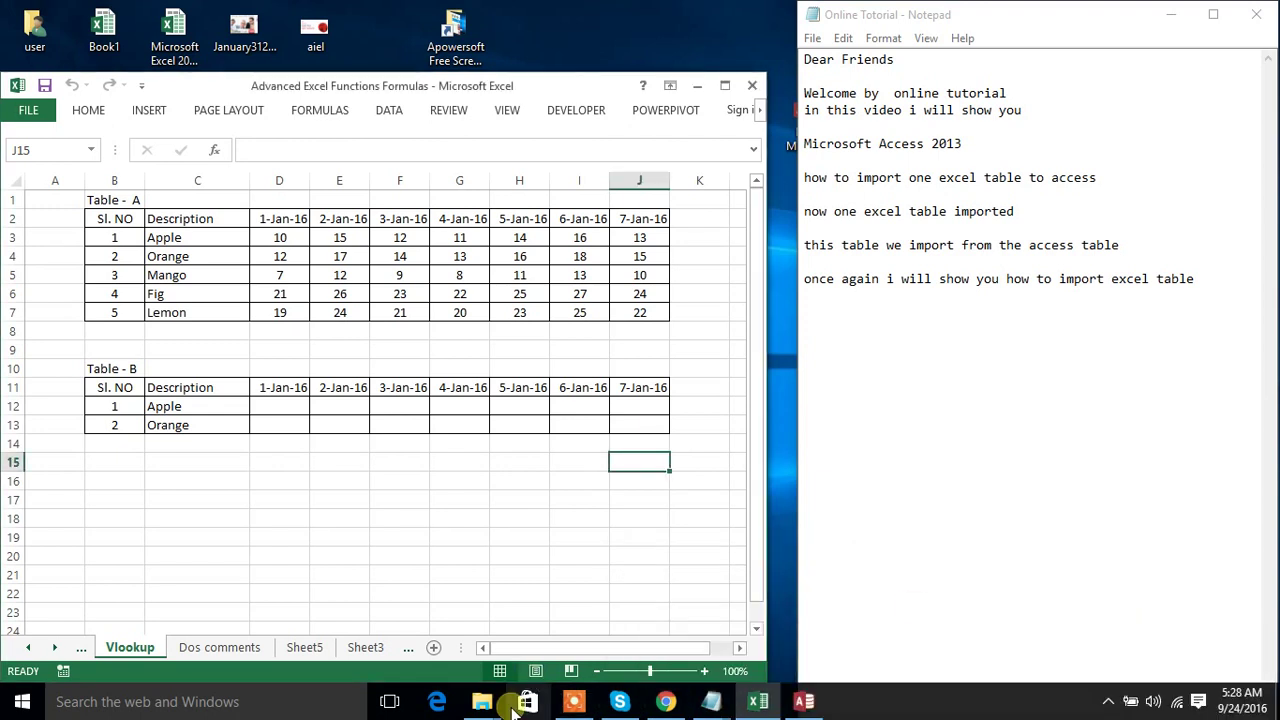
pyautogui.moveTo(481, 701)
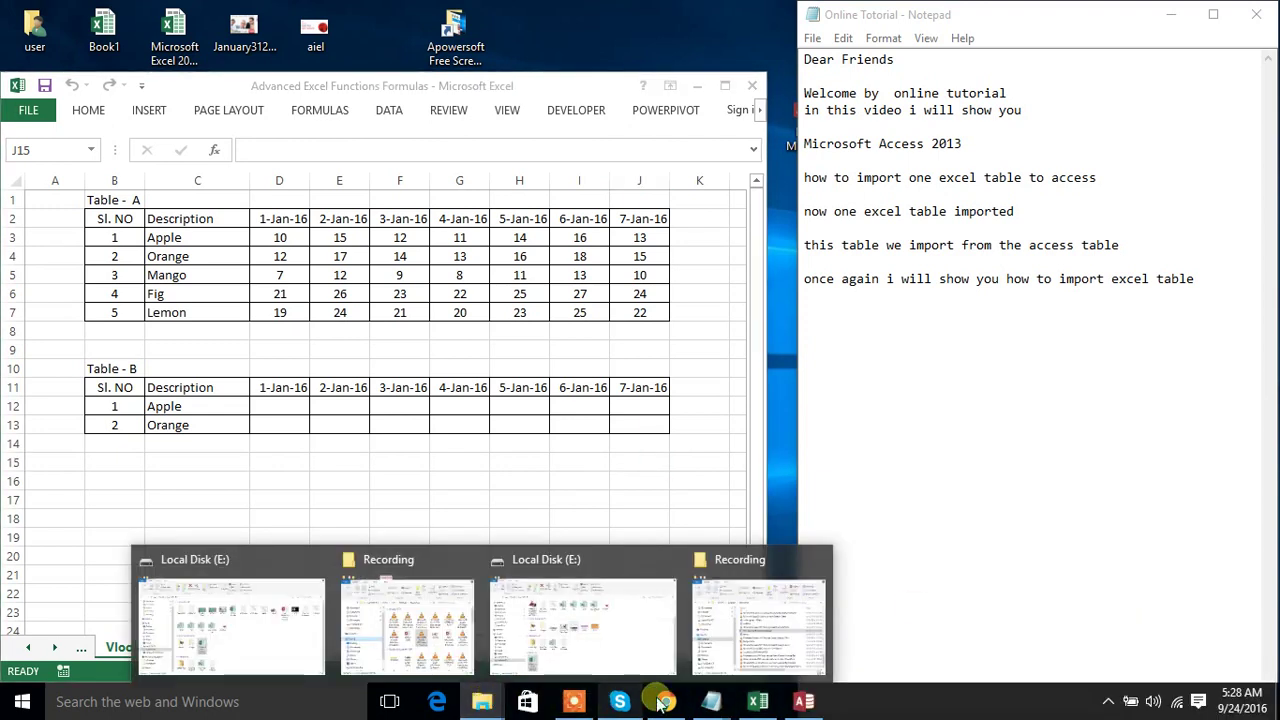
pyautogui.click(800, 705)
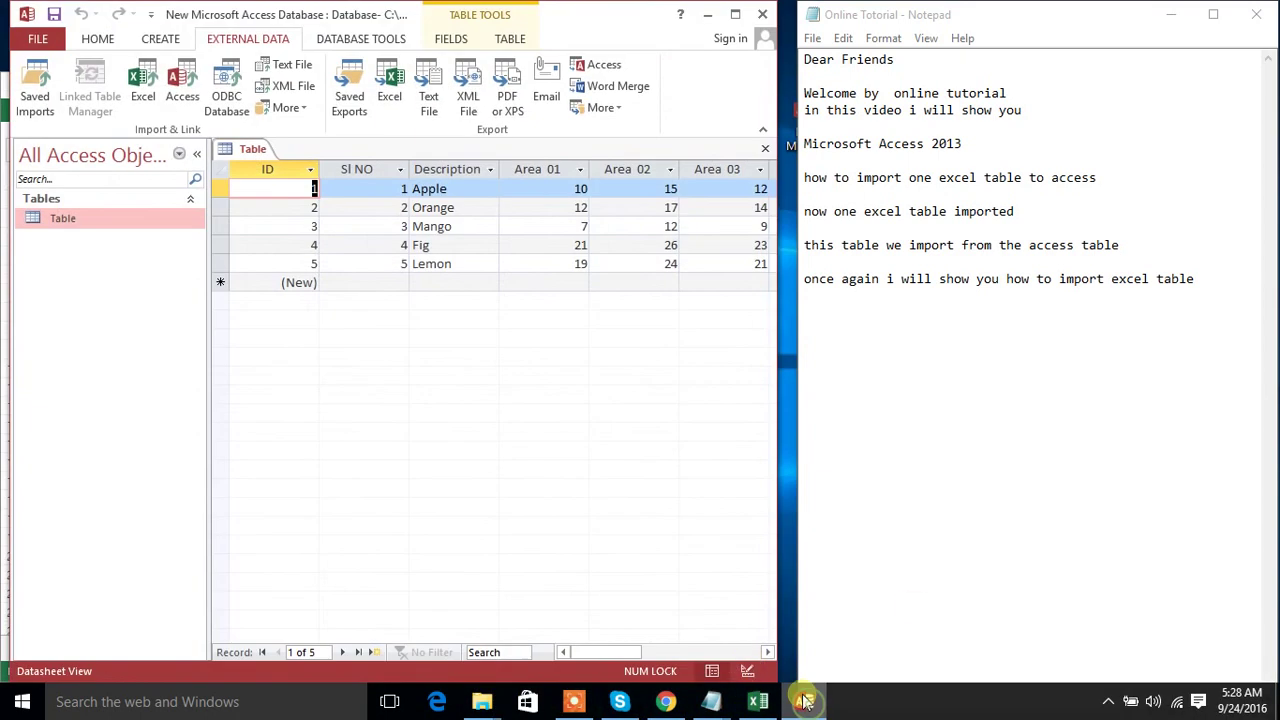
pyautogui.rightClick(106, 218)
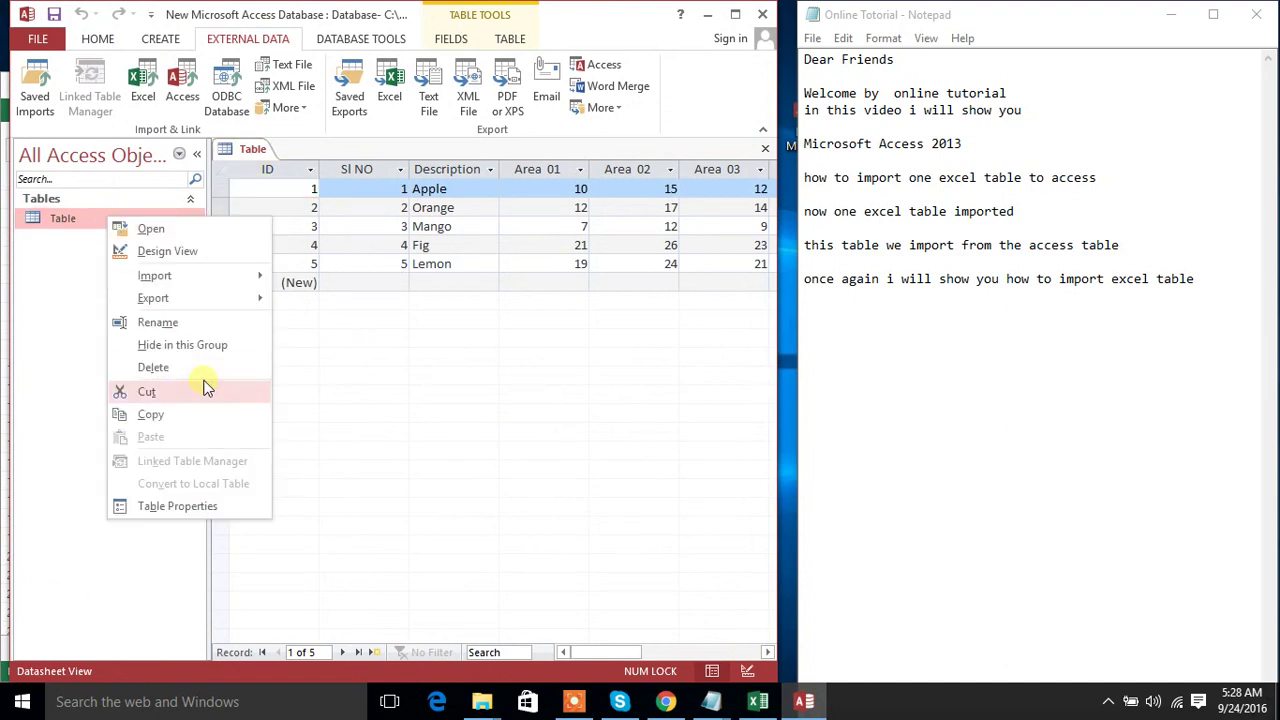
pyautogui.click(164, 413)
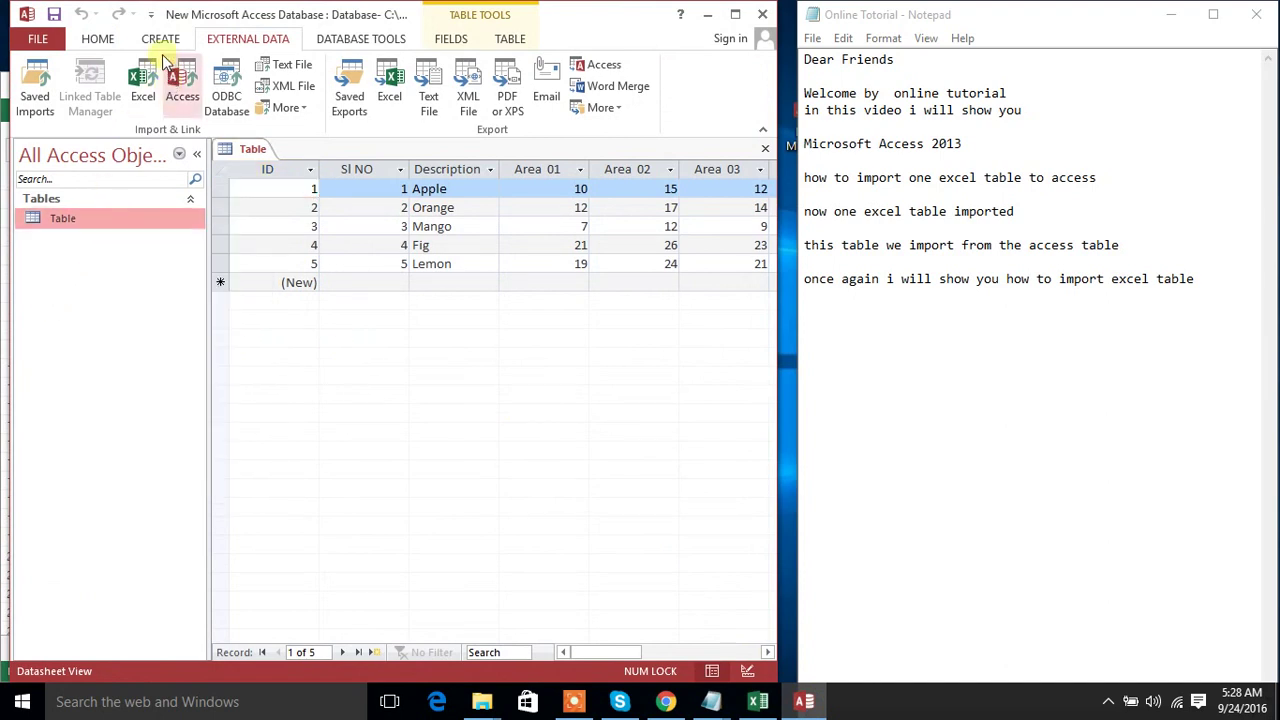
pyautogui.rightClick(255, 148)
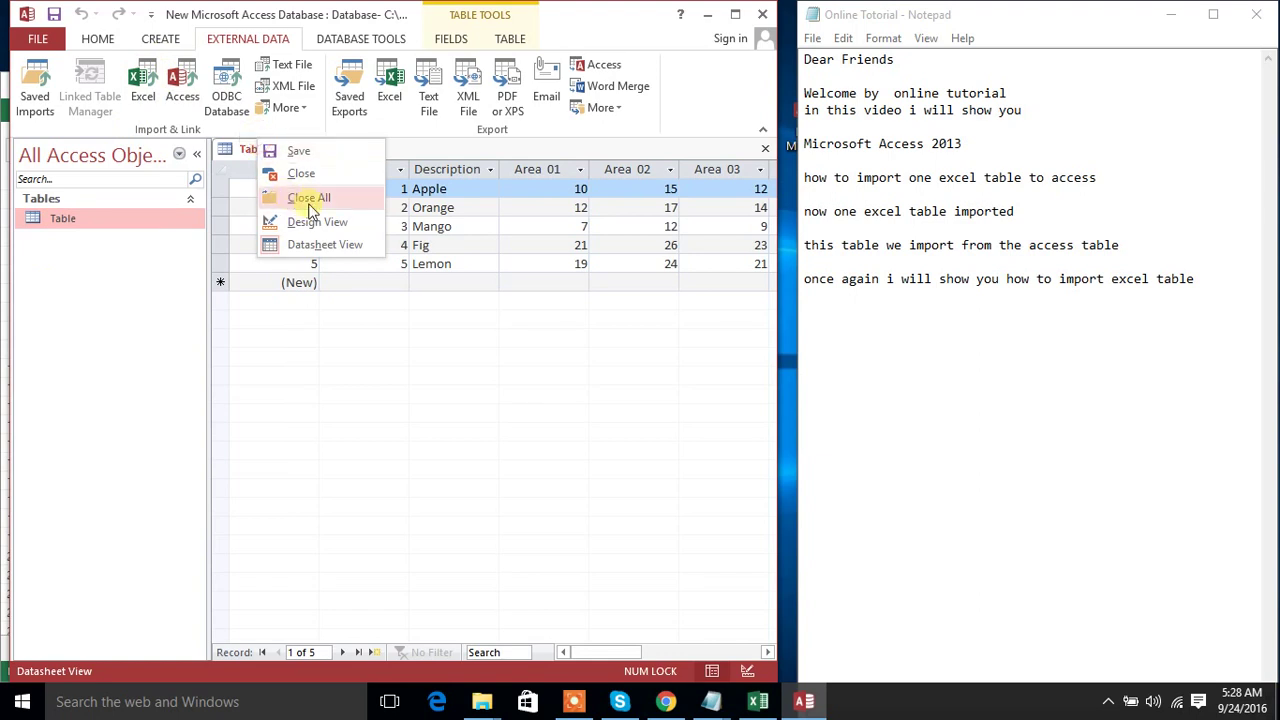
pyautogui.click(308, 198)
# Step: Start a new Excel import with Desktop Table.xlsx as the source file
pyautogui.click(143, 82)
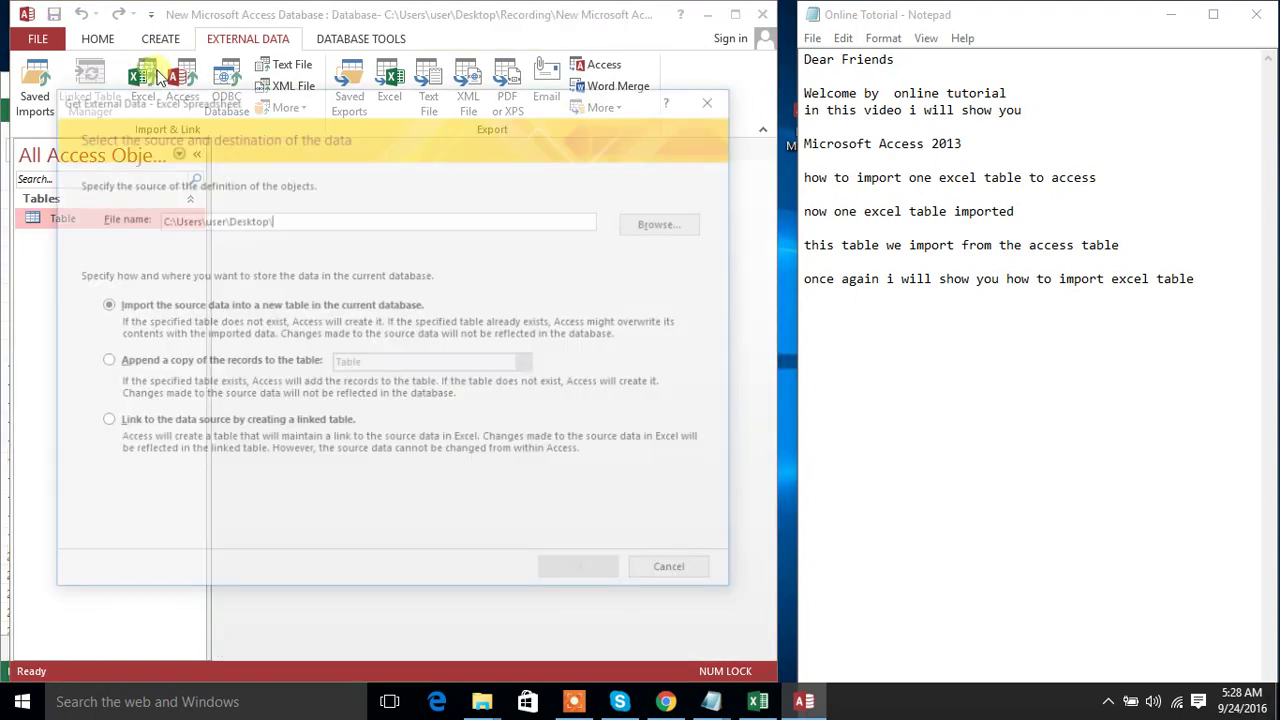
pyautogui.click(650, 228)
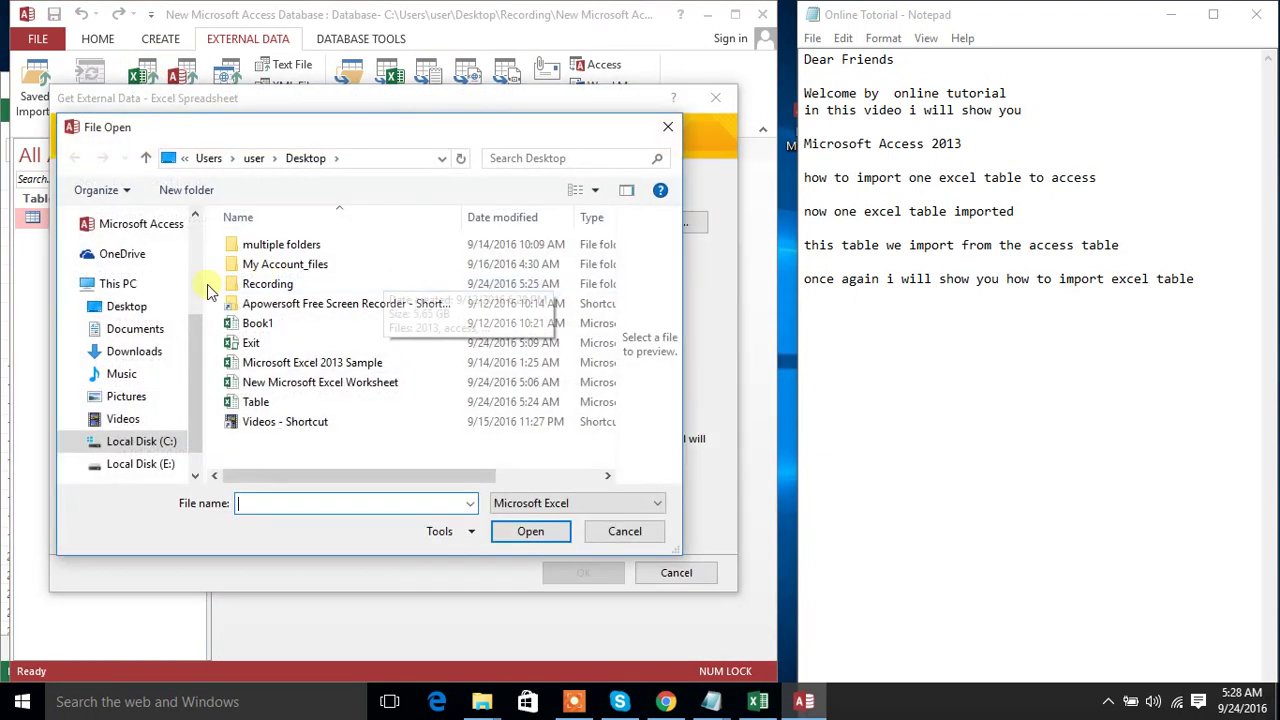
pyautogui.click(256, 401)
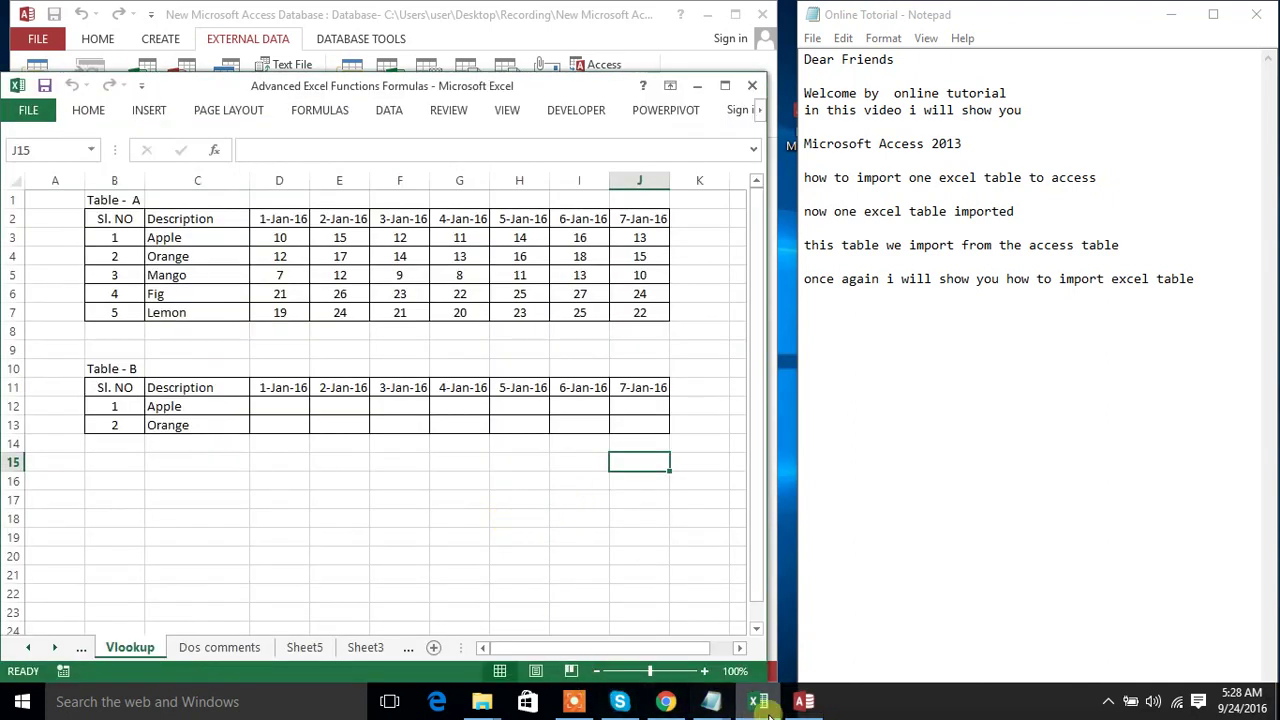
pyautogui.click(805, 700)
pyautogui.click(545, 532)
# Step: Import into a new table, keeping column headings, default field options and an added primary key
pyautogui.click(583, 574)
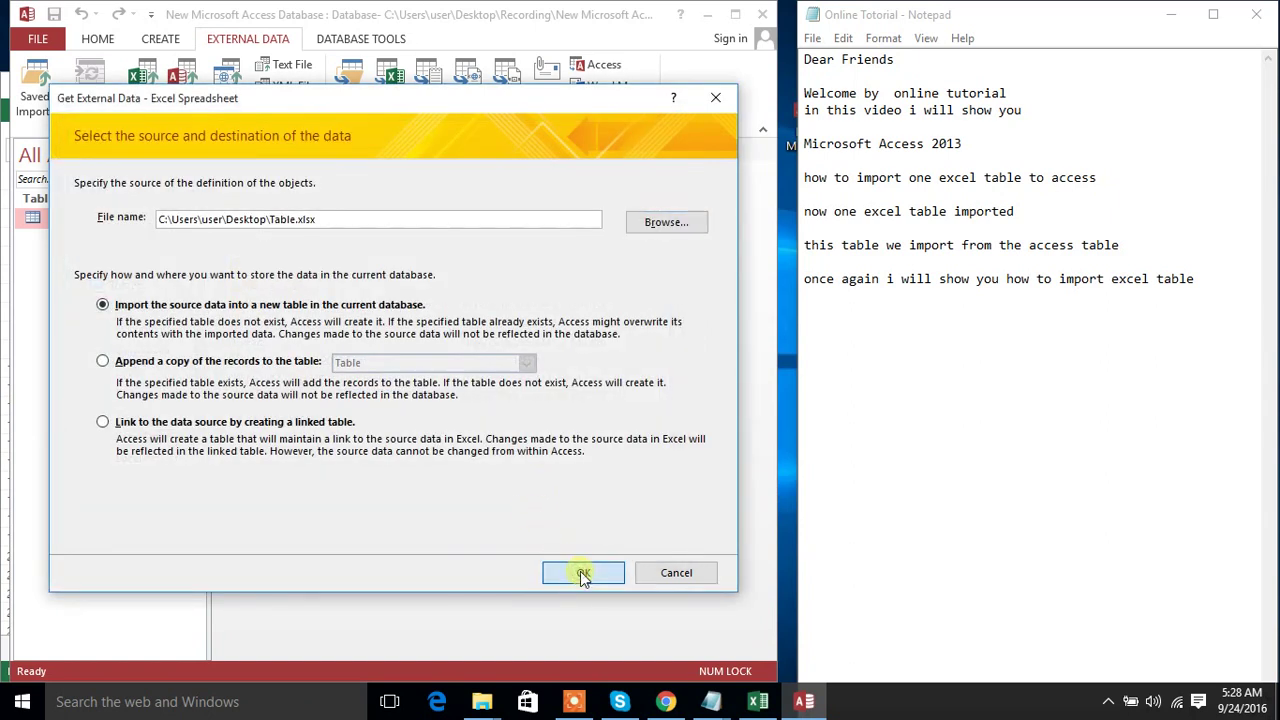
pyautogui.click(588, 540)
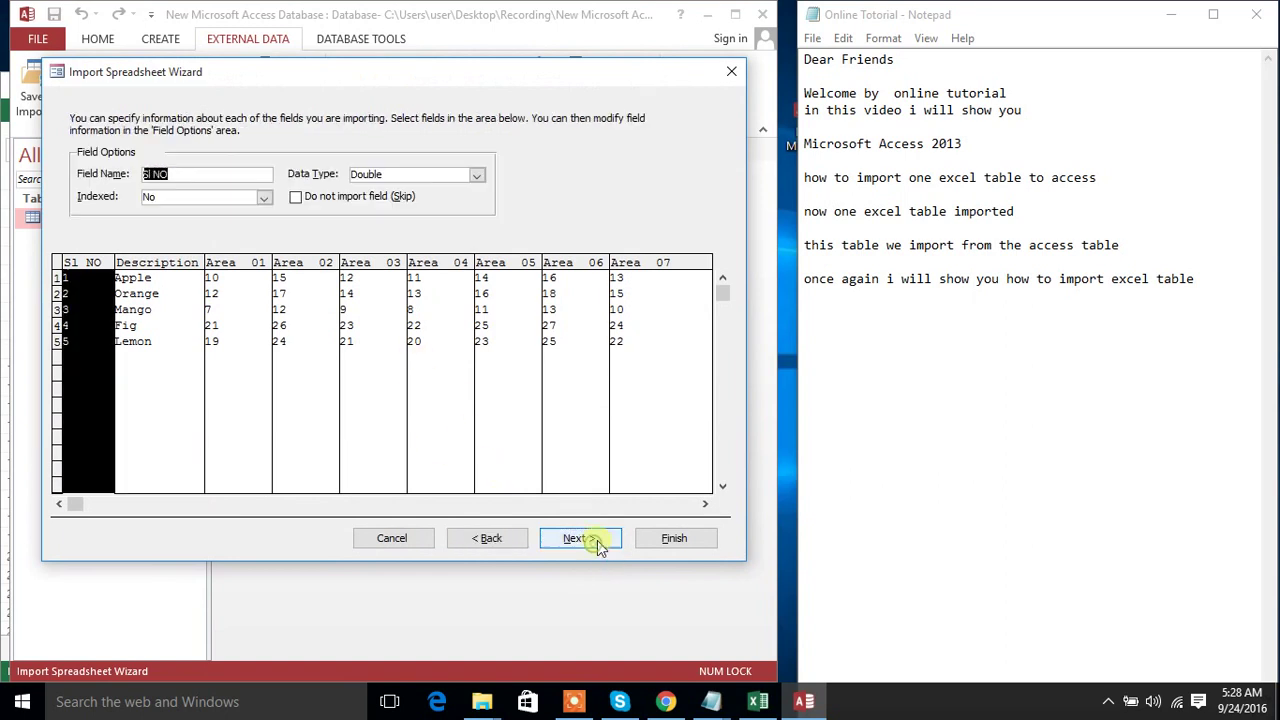
pyautogui.click(581, 538)
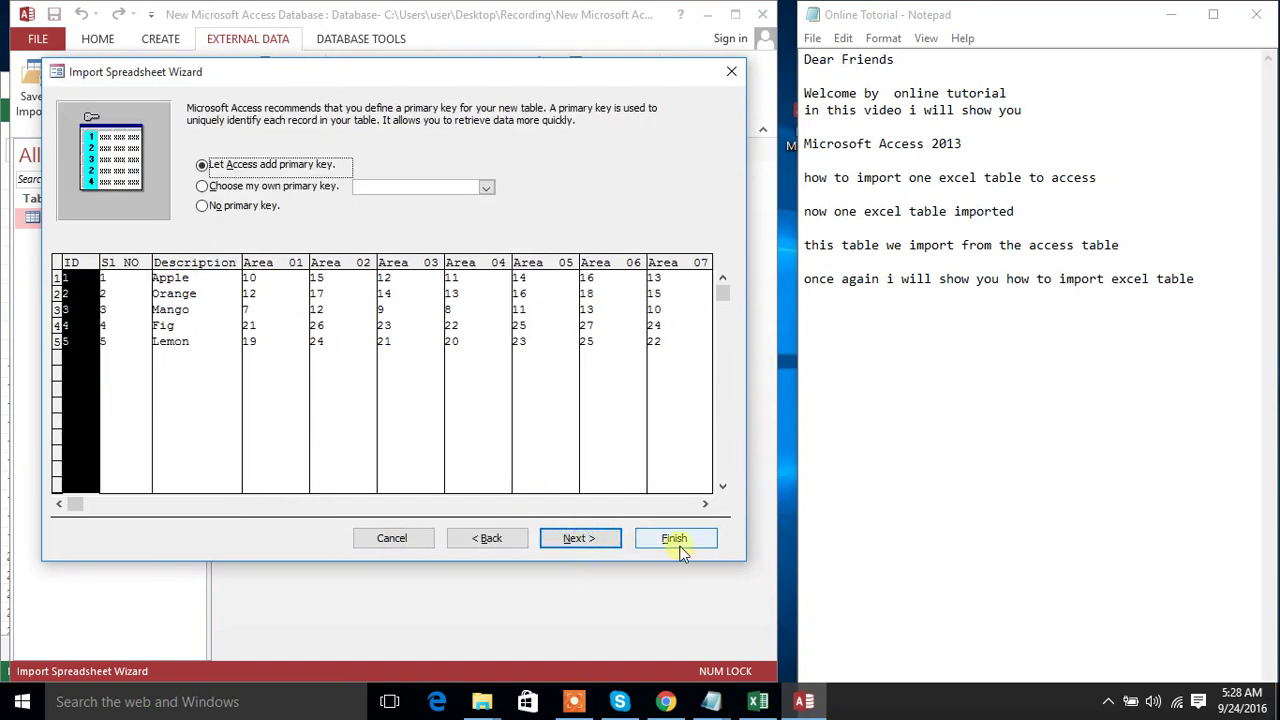
pyautogui.click(600, 540)
# Step: Finish the import without saving import steps and write 'finished' in the note
pyautogui.click(680, 543)
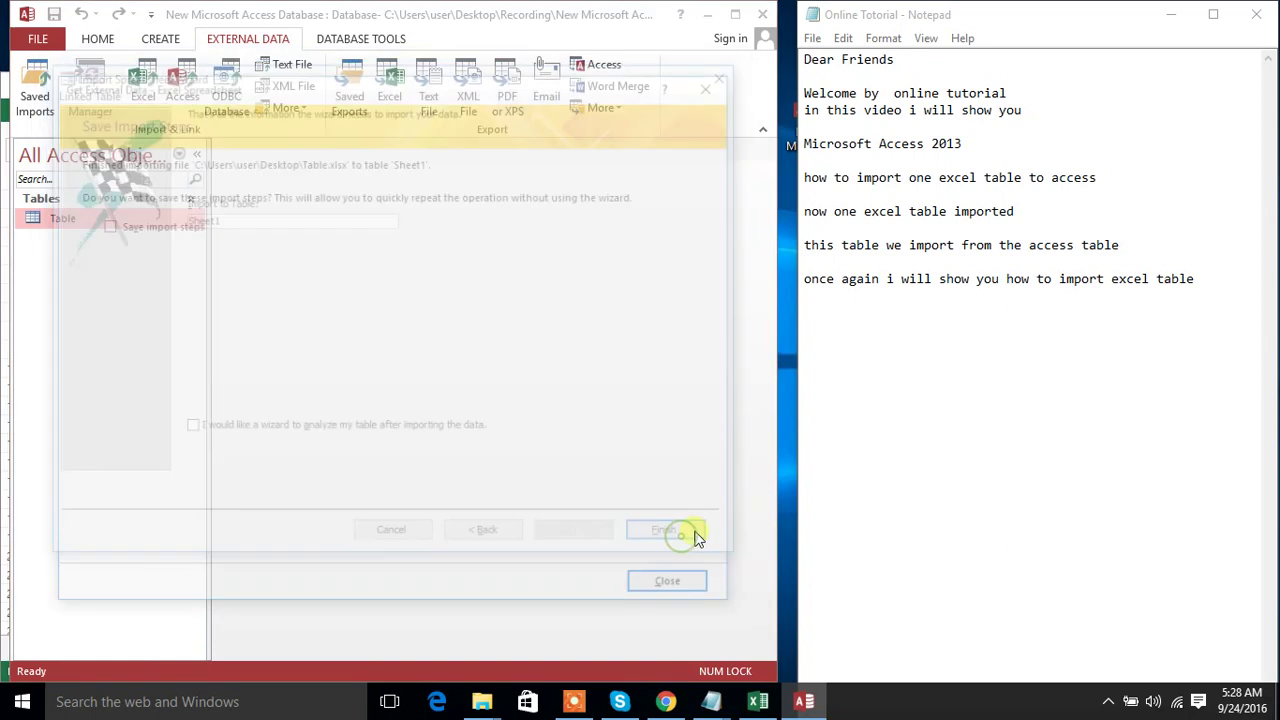
pyautogui.click(688, 584)
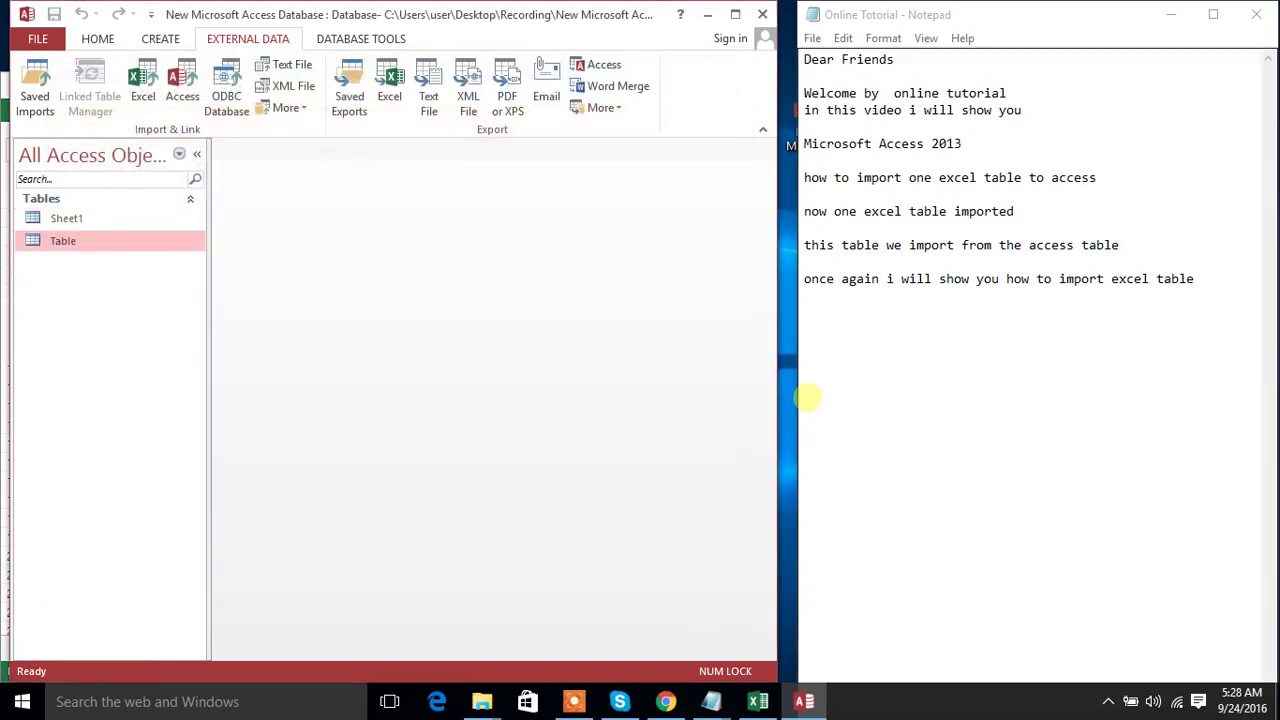
pyautogui.click(897, 389)
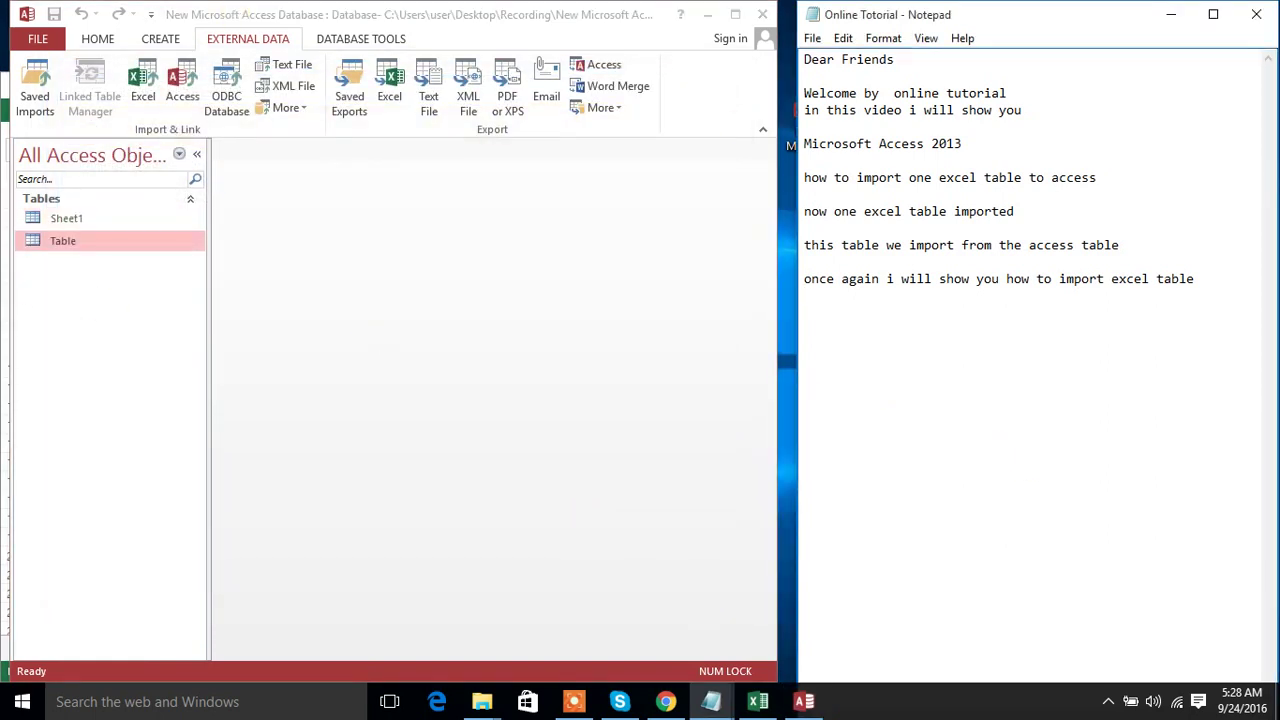
pyautogui.write('fi')
pyautogui.write('nished')
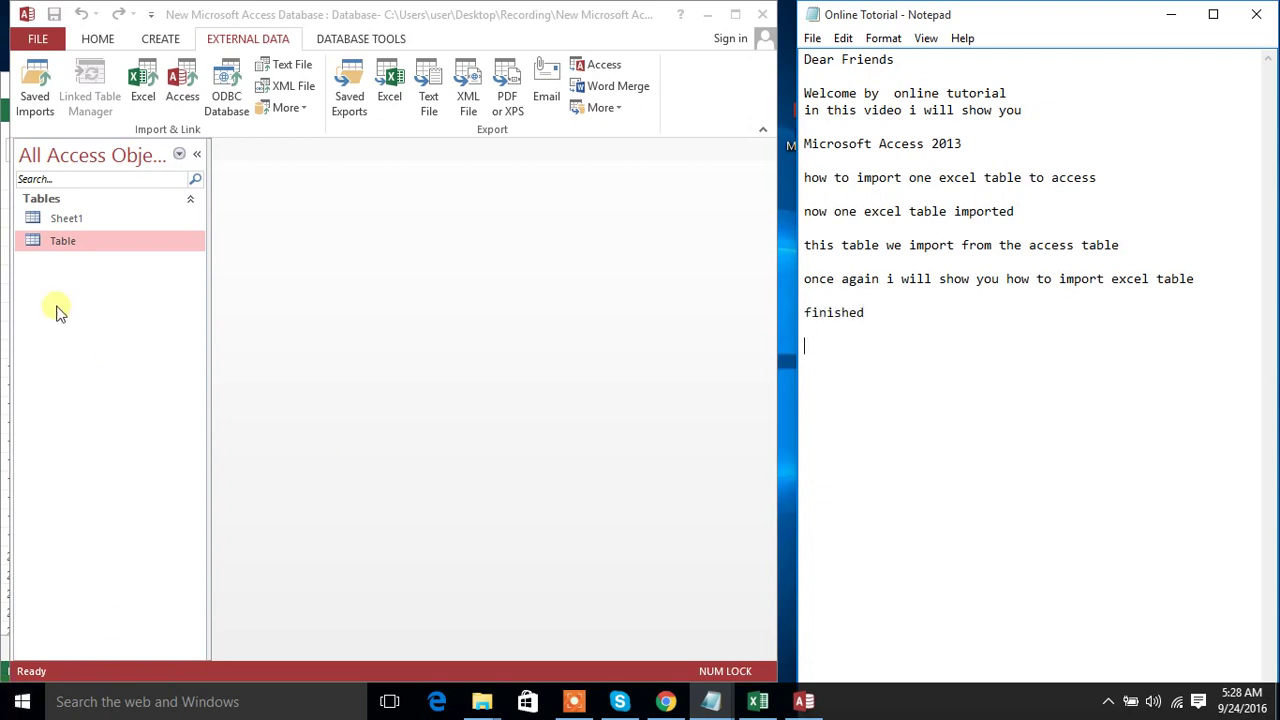
# Step: Open Table in Datasheet View and end the note with 'thanks for watching'
pyautogui.doubleClick(109, 240)
pyautogui.hotkey('ctrl', '+')
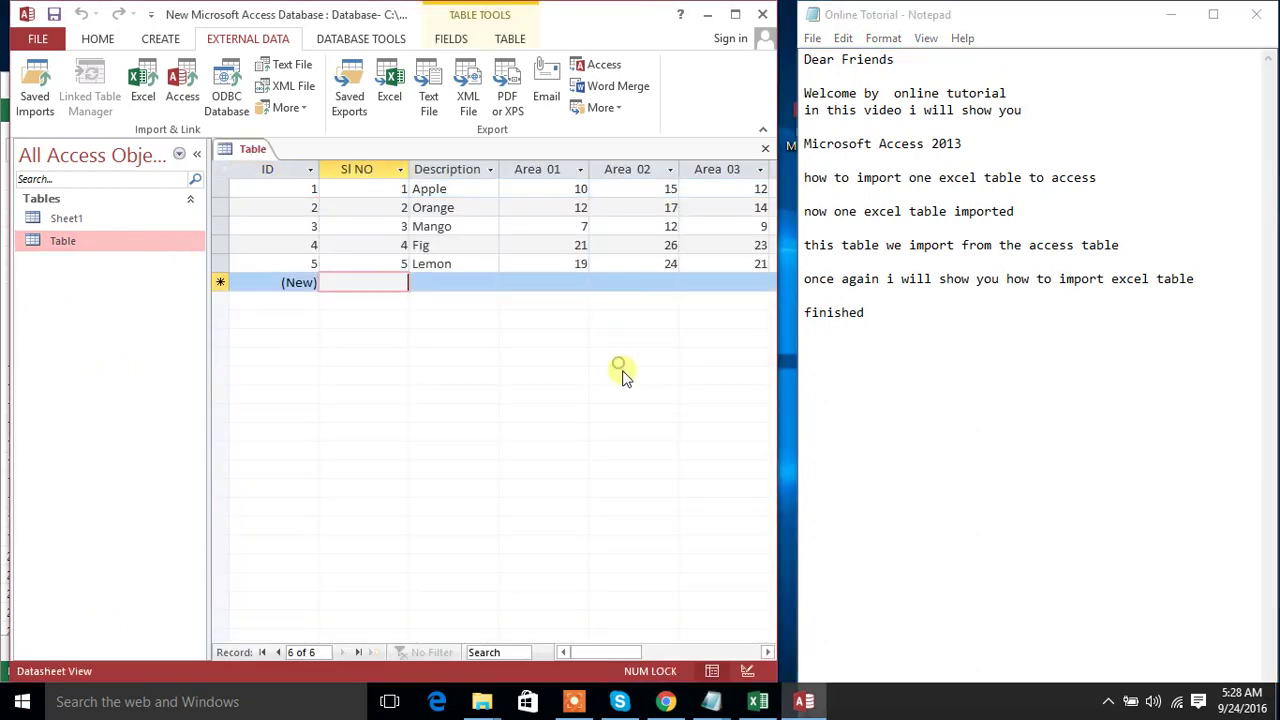
pyautogui.click(1166, 491)
pyautogui.press('Return')
pyautogui.press('Return')
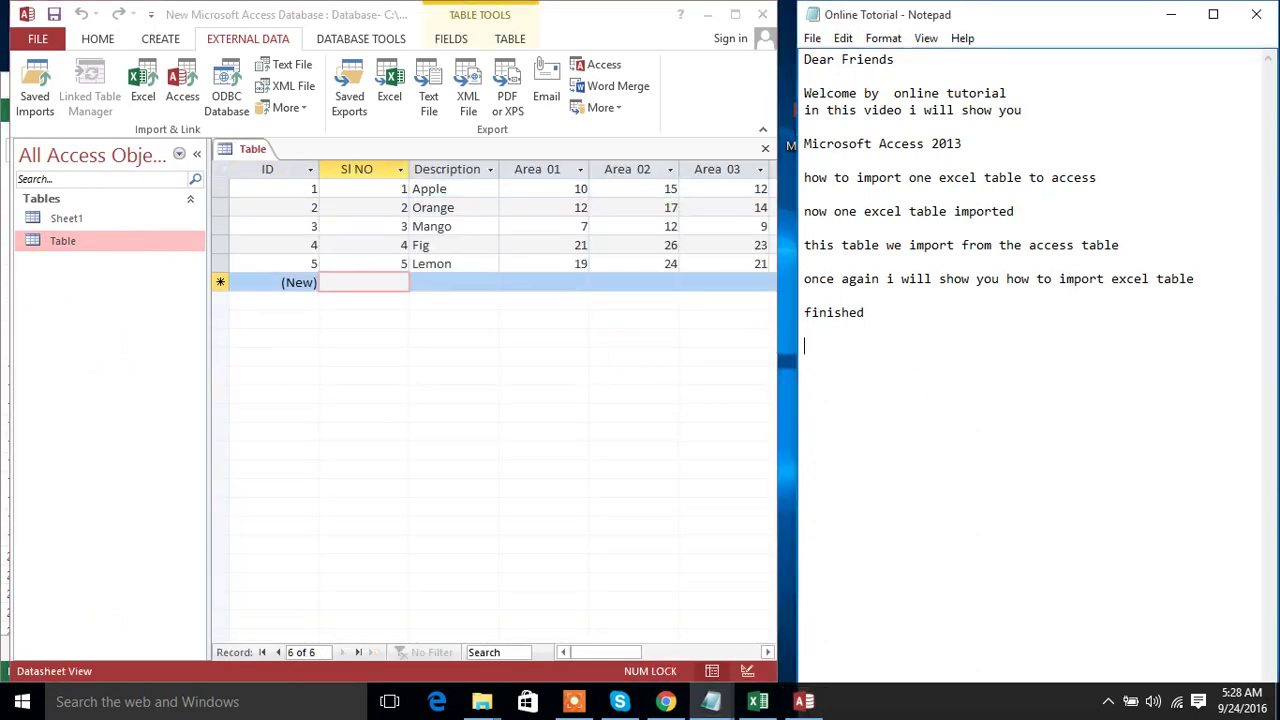
pyautogui.write('thanks')
pyautogui.write('for watching')
pyautogui.press('Return')
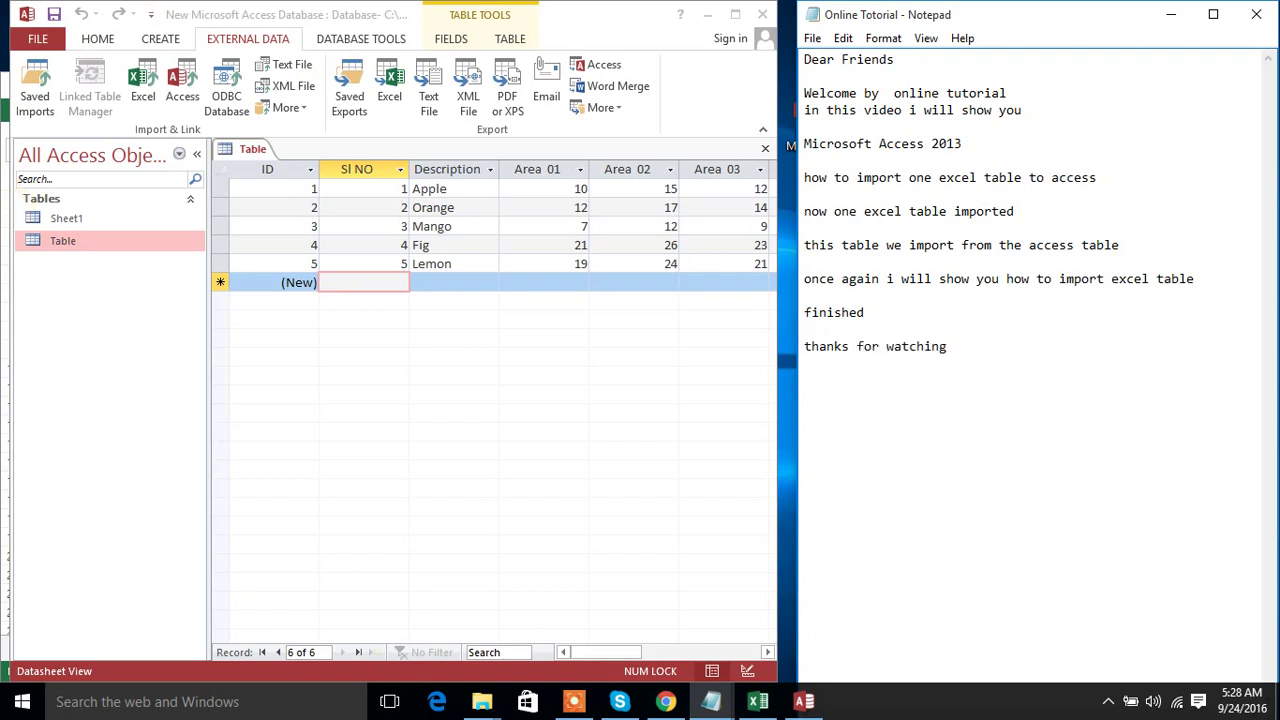